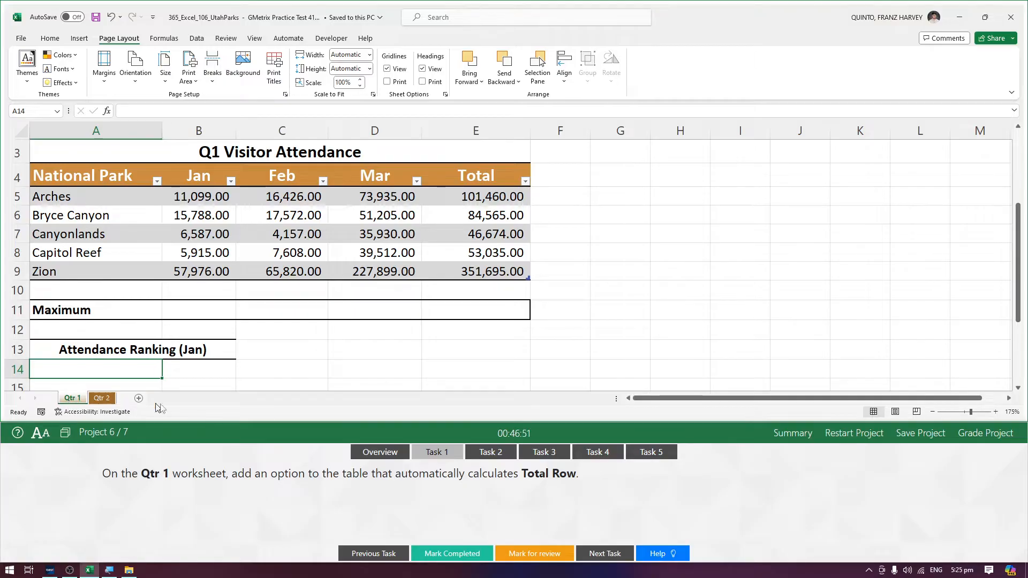
left_click(276, 233)
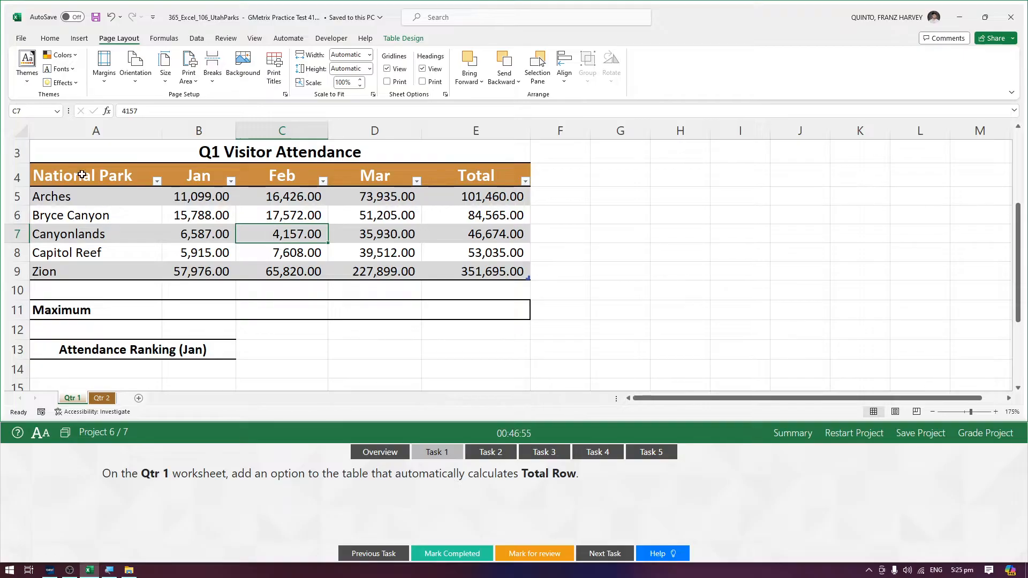
left_click(150, 229)
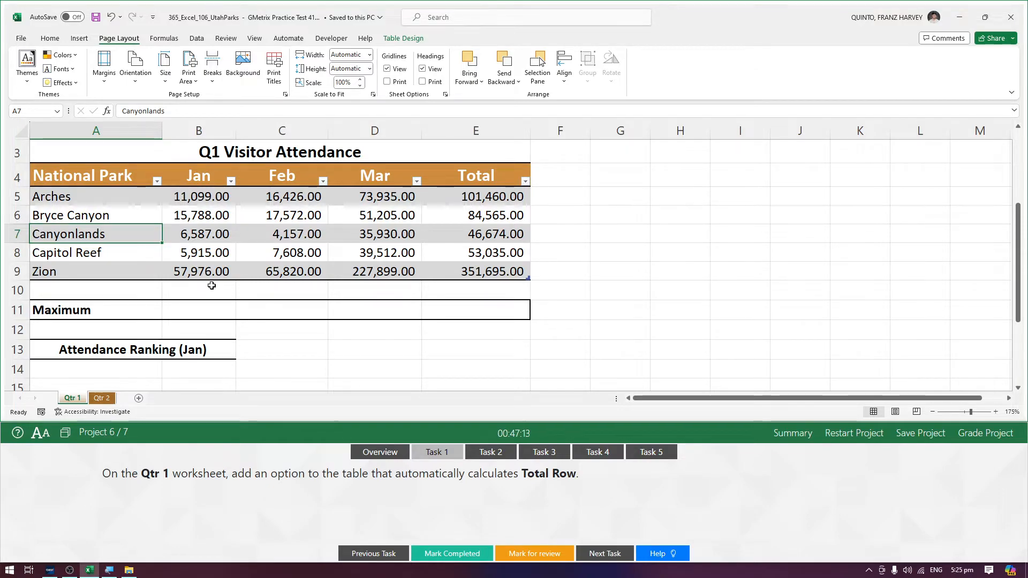
left_click(158, 291)
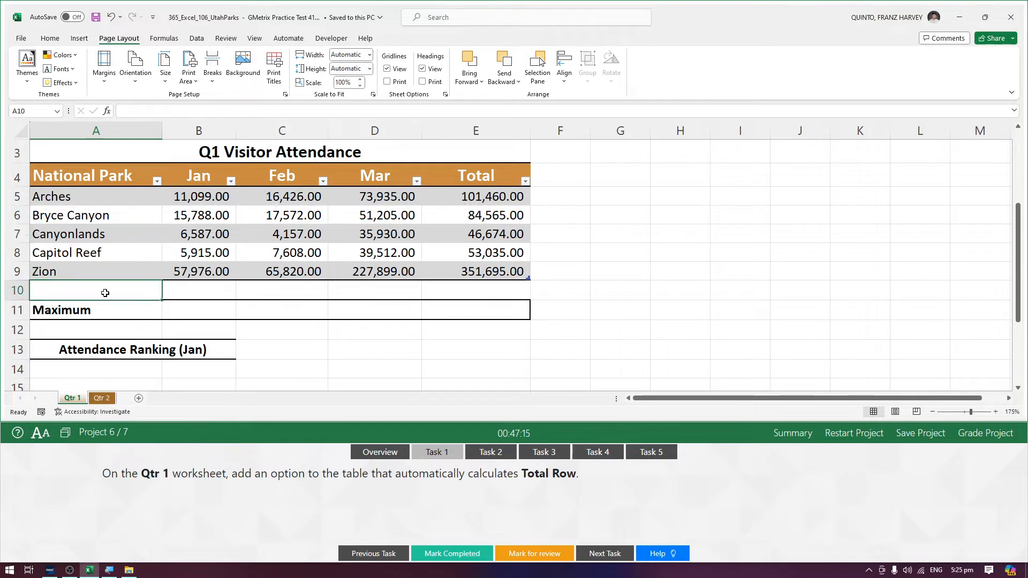
left_click(450, 293)
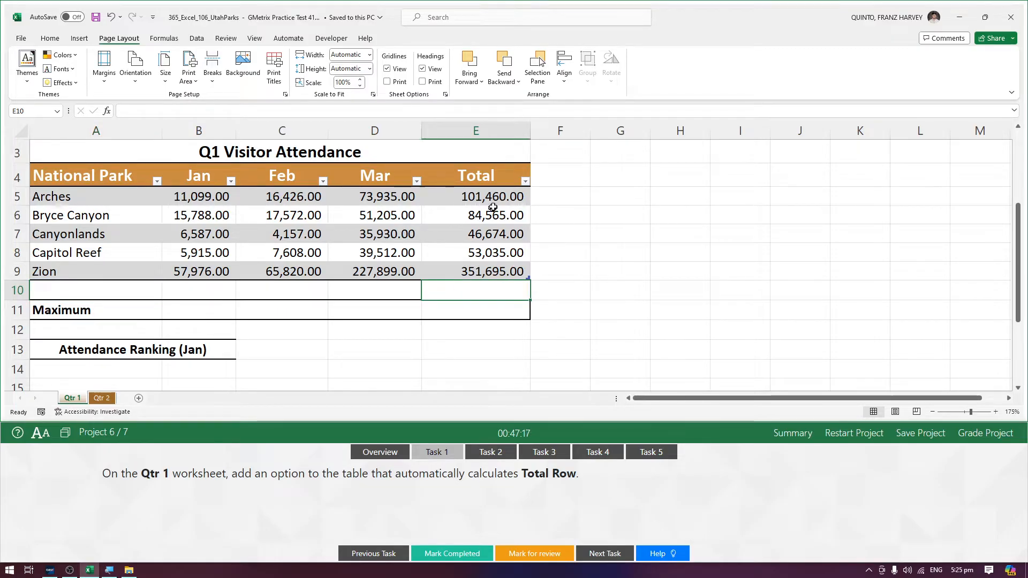
left_click_drag(487, 180, 486, 293)
left_click(487, 294)
type("=")
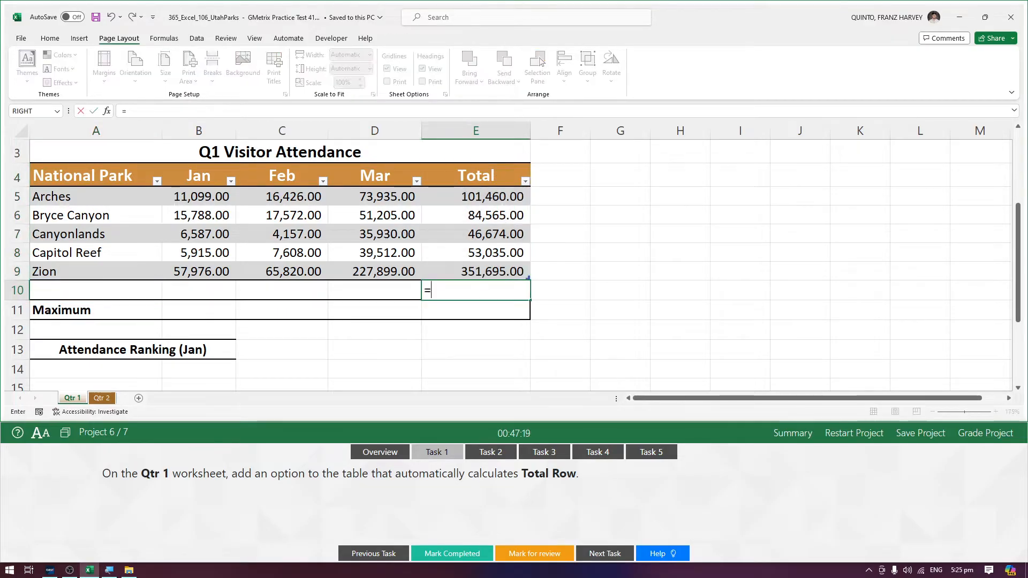
key("Escape")
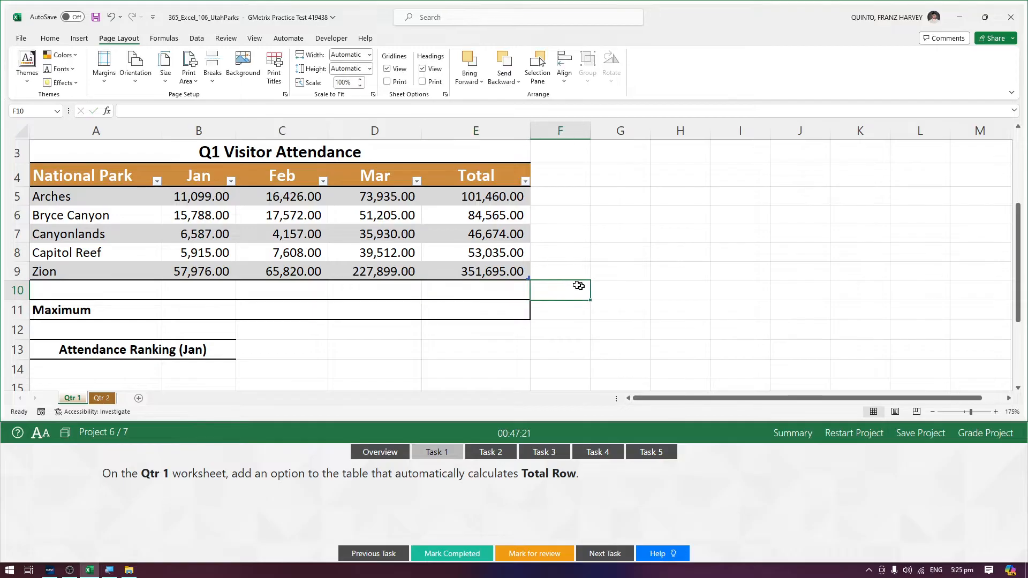
left_click_drag(493, 198, 493, 273)
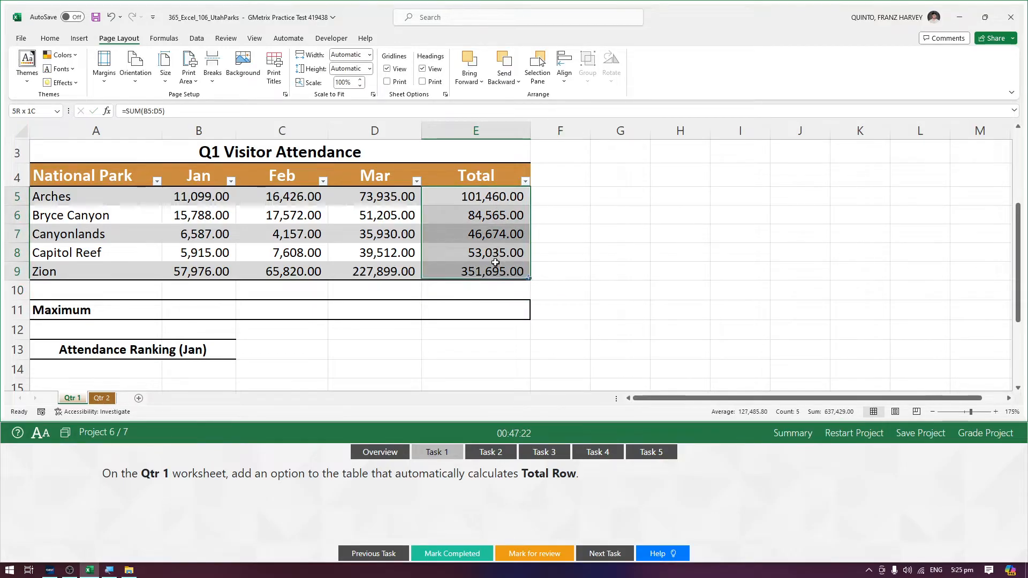
left_click(565, 271)
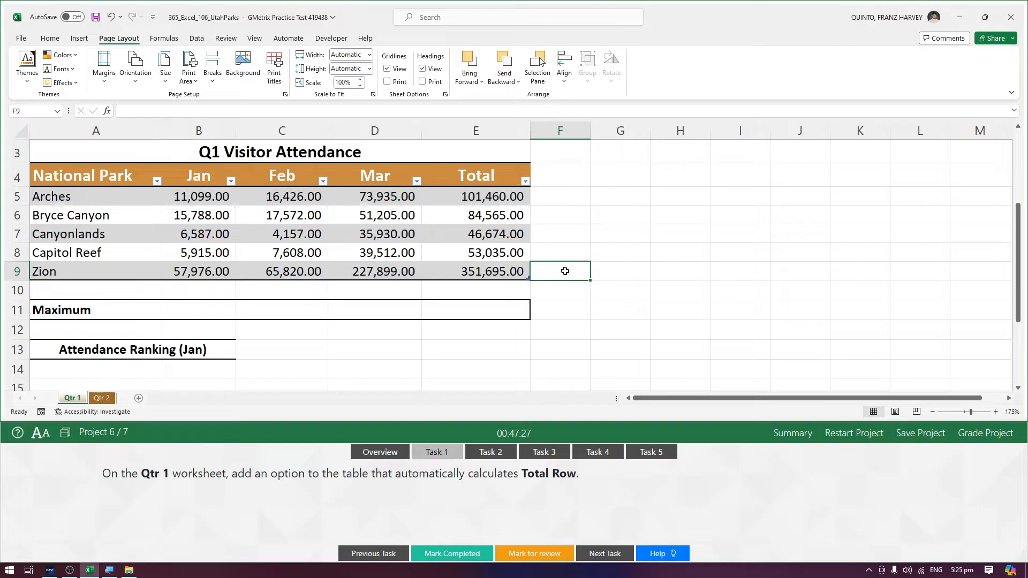
Step: Turn on the Total Row option for the Q1 Visitor Attendance table on the Qtr 1 worksheet
left_click(214, 235)
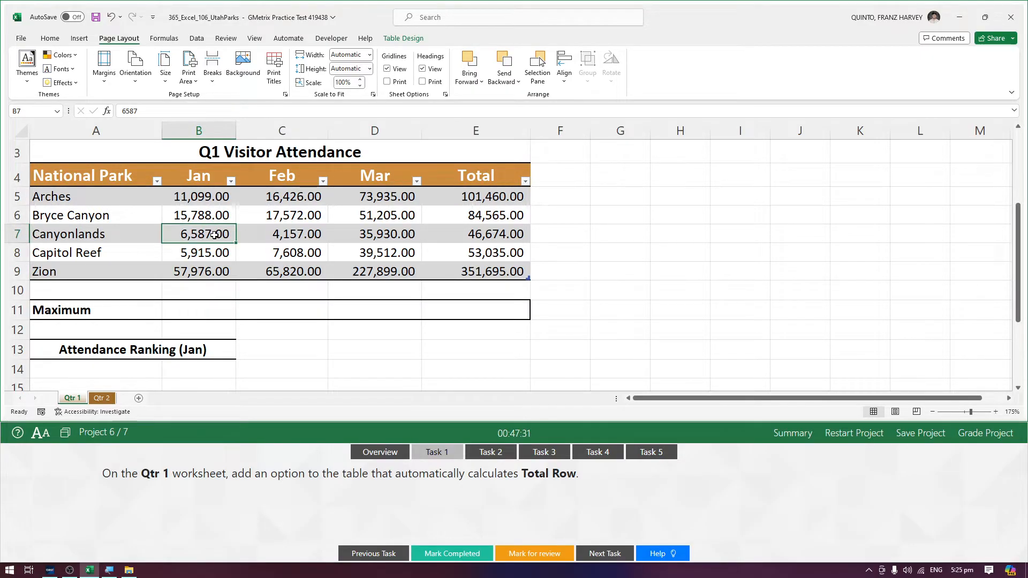
left_click(404, 41)
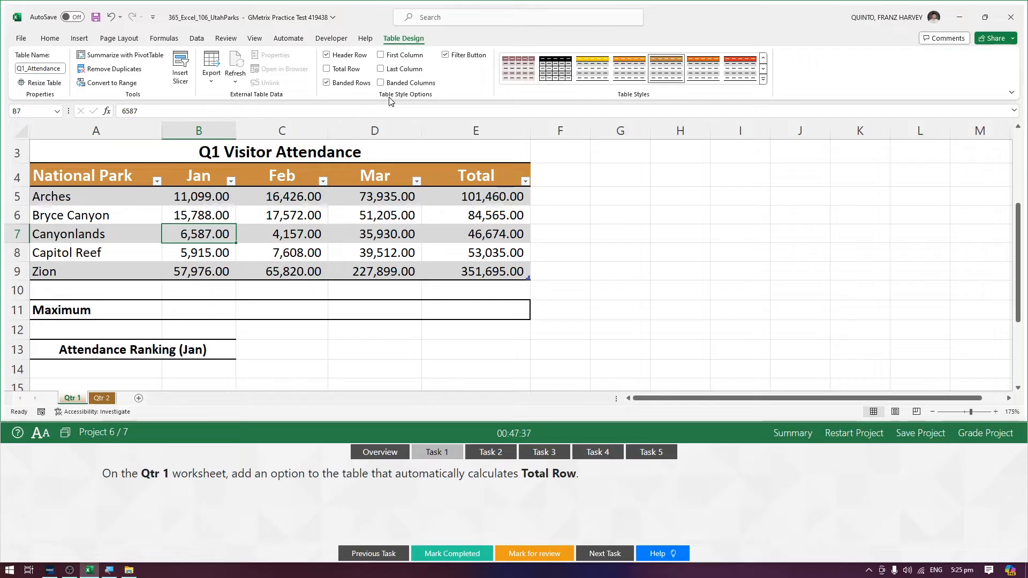
left_click(326, 70)
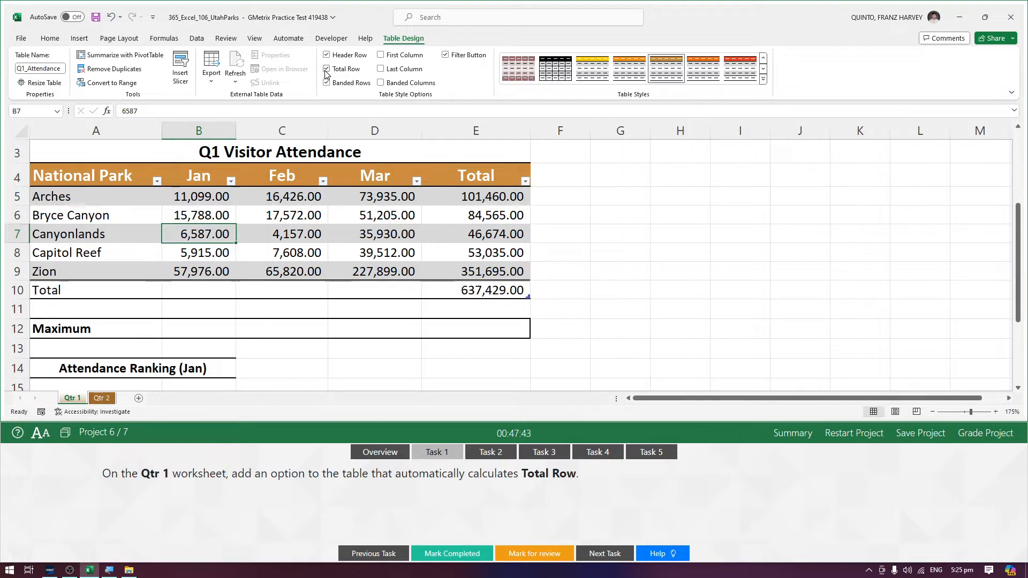
Step: Examine the summary function choices offered in the Total row's label cell and the grand total cell
left_click(53, 290)
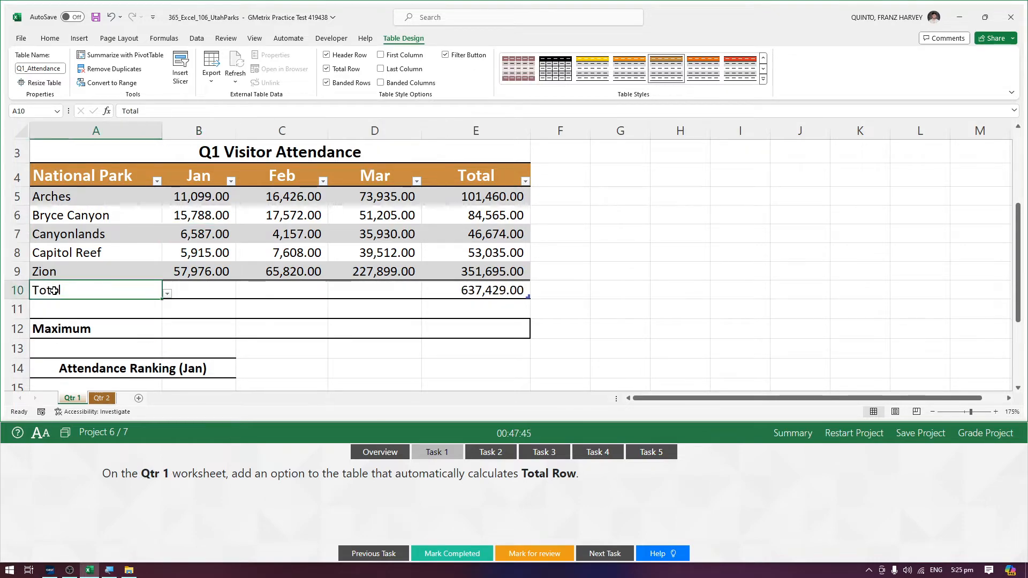
left_click(167, 294)
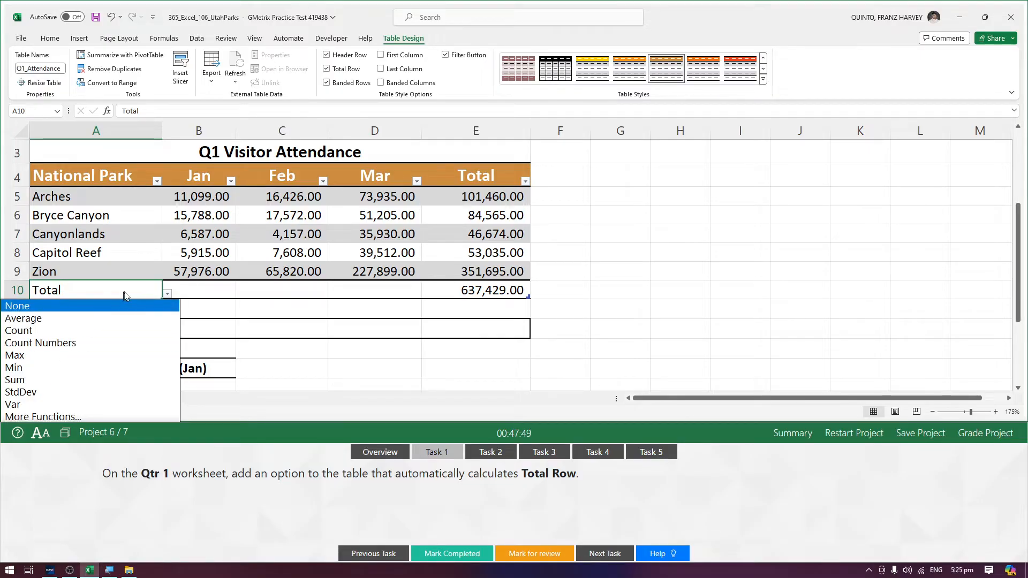
left_click(168, 294)
left_click(167, 294)
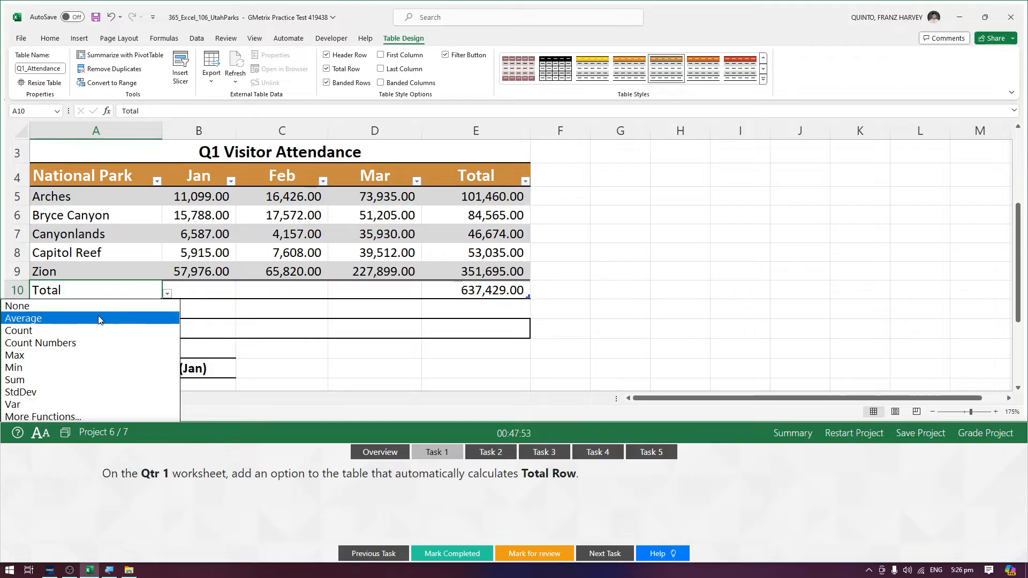
left_click(185, 289)
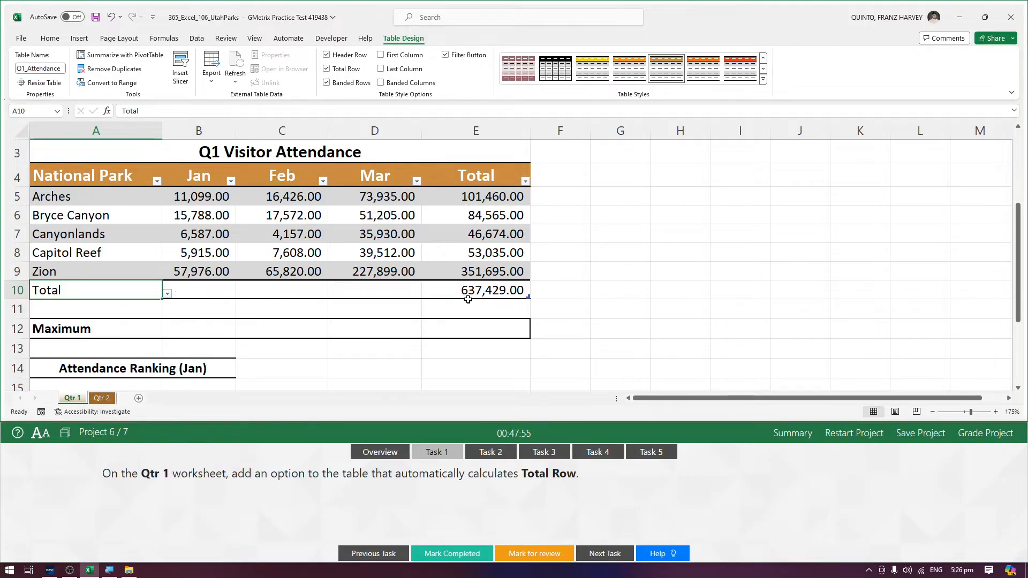
left_click(493, 291)
left_click(431, 386)
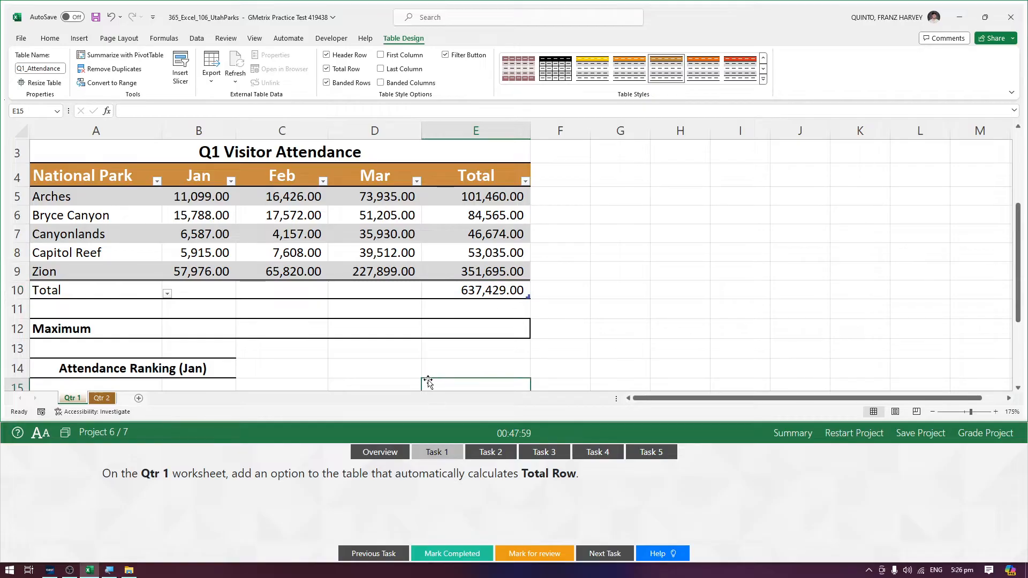
Step: Mark Task 1 as completed and open the Task 2 instructions
left_click(443, 554)
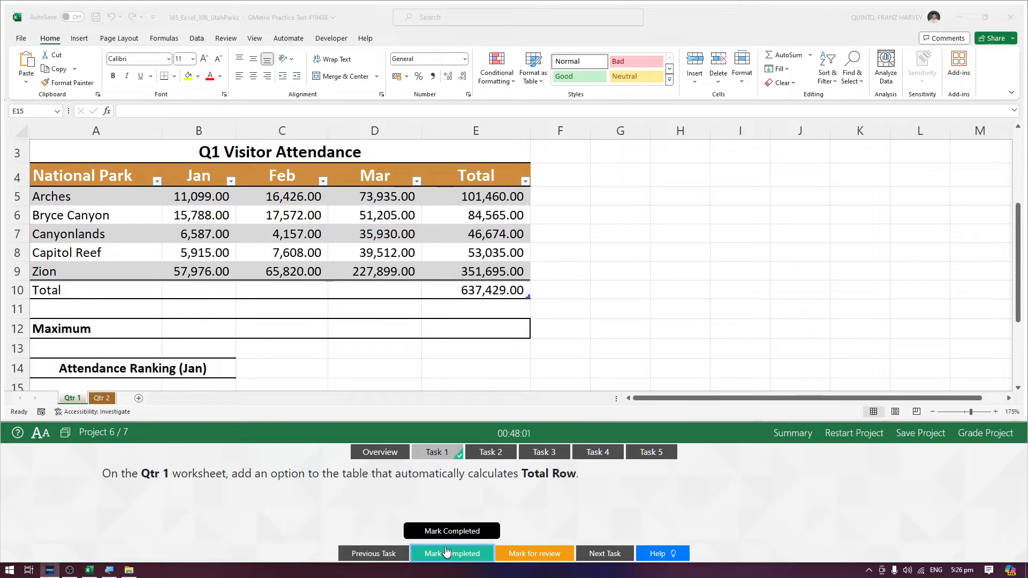
left_click(509, 453)
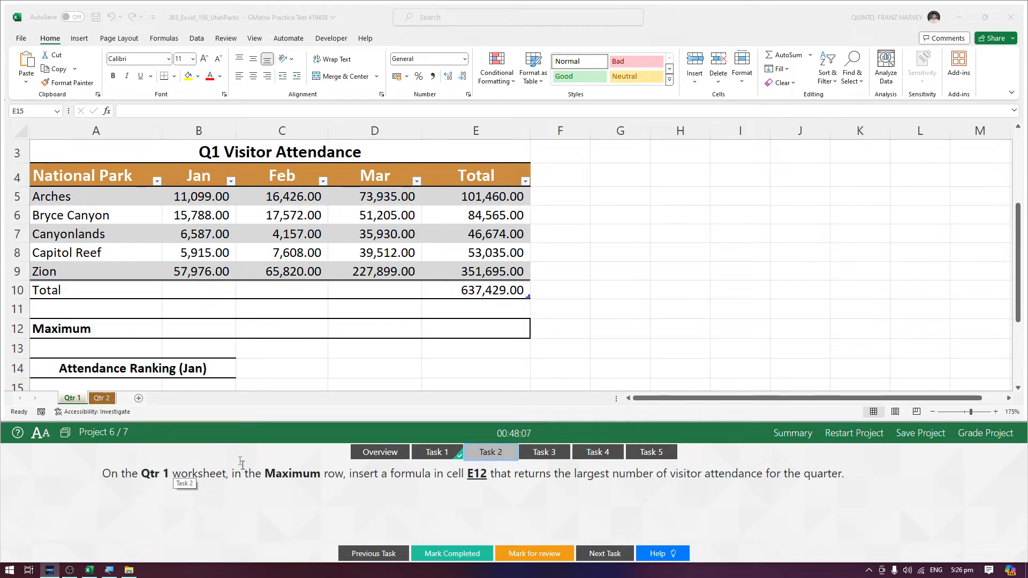
left_click(83, 333)
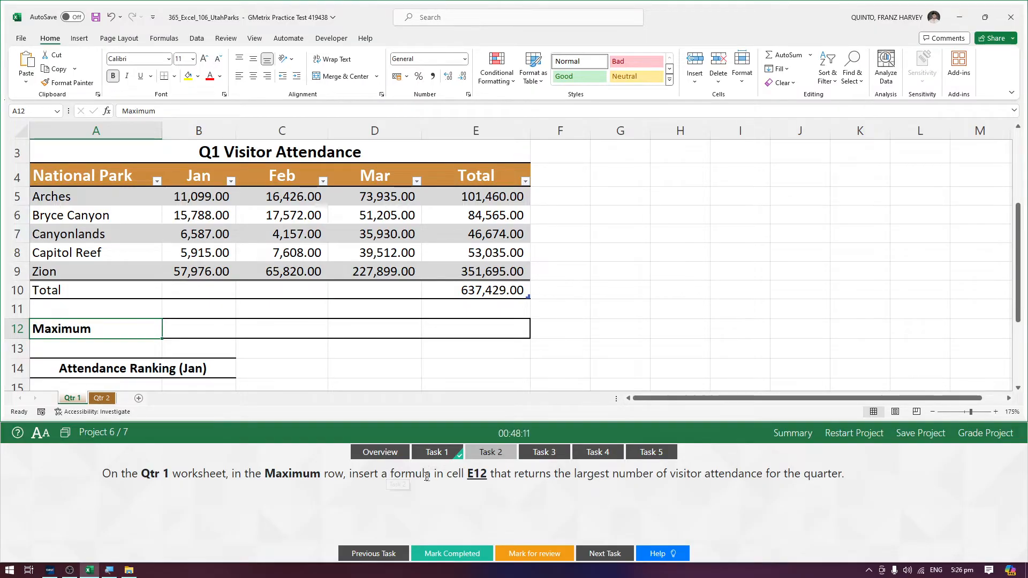
Step: Enter the formula =MAX(Q1_Attendance[Total]) in cell E12 of the Maximum row
left_click(496, 325)
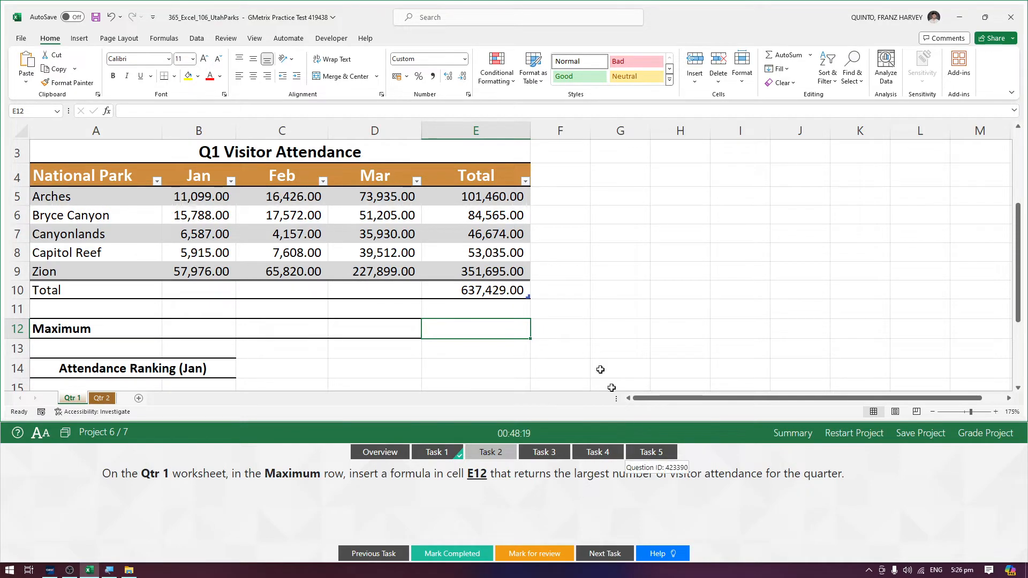
left_click_drag(493, 197, 490, 266)
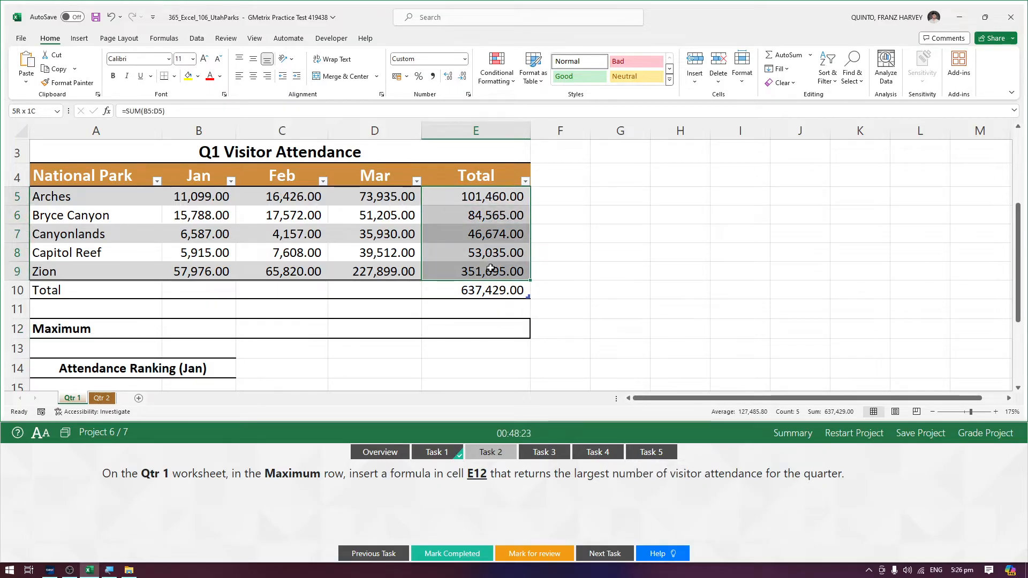
mouse_move(490, 267)
left_mouse_down()
mouse_move(493, 199)
mouse_move(489, 271)
left_mouse_up()
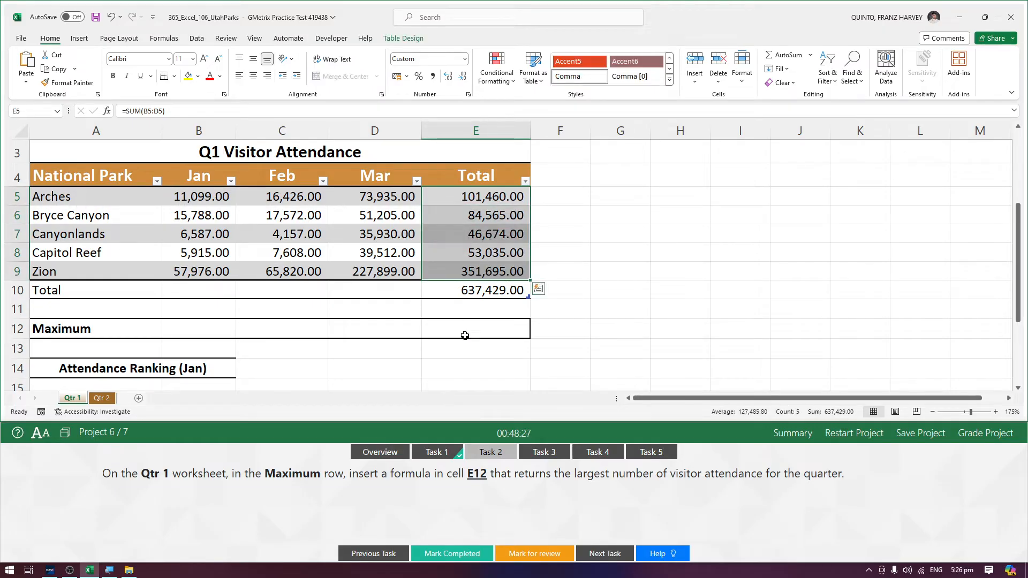
left_click(465, 329)
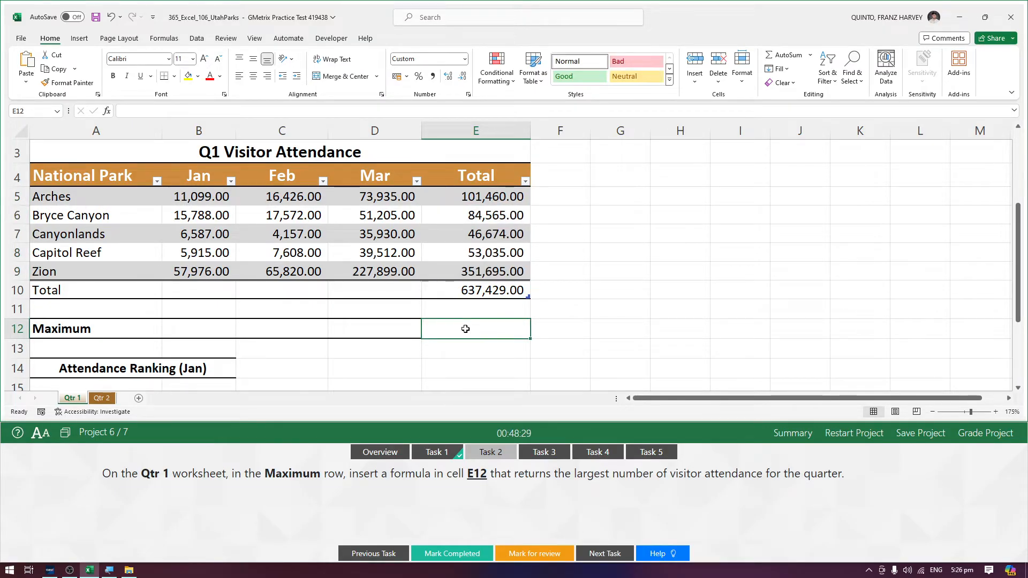
type("=MA")
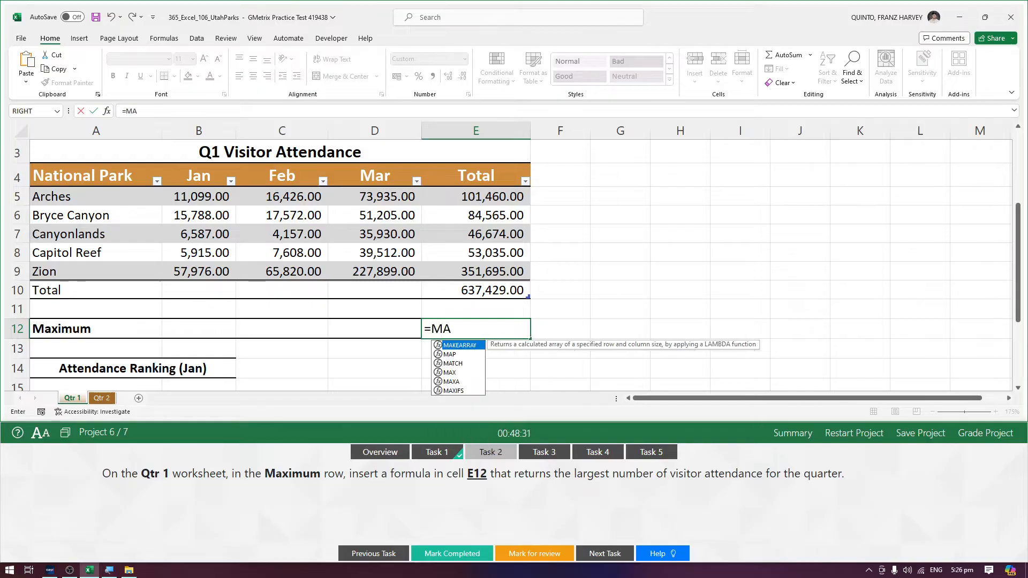
type("X(")
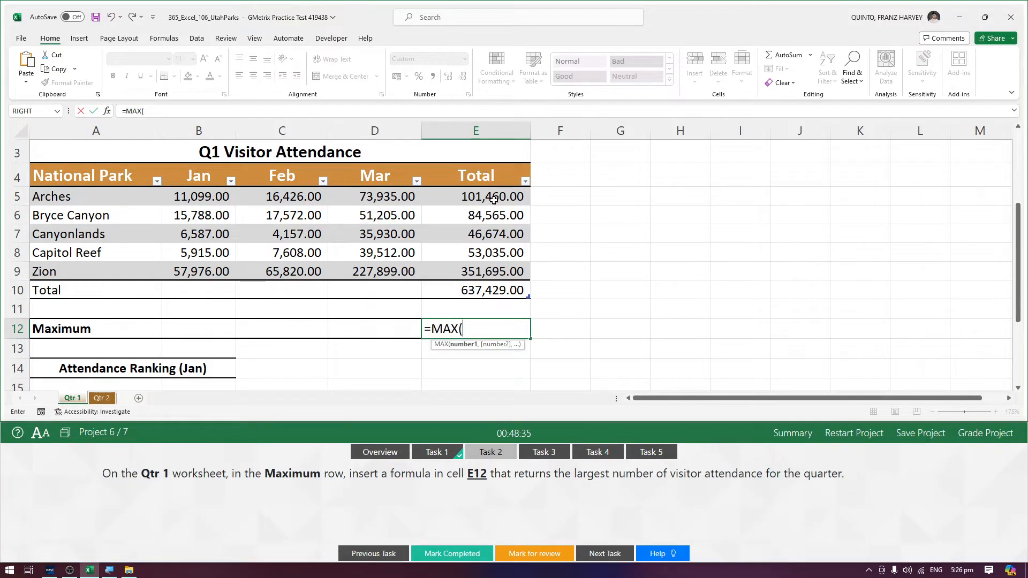
left_click_drag(493, 198, 485, 271)
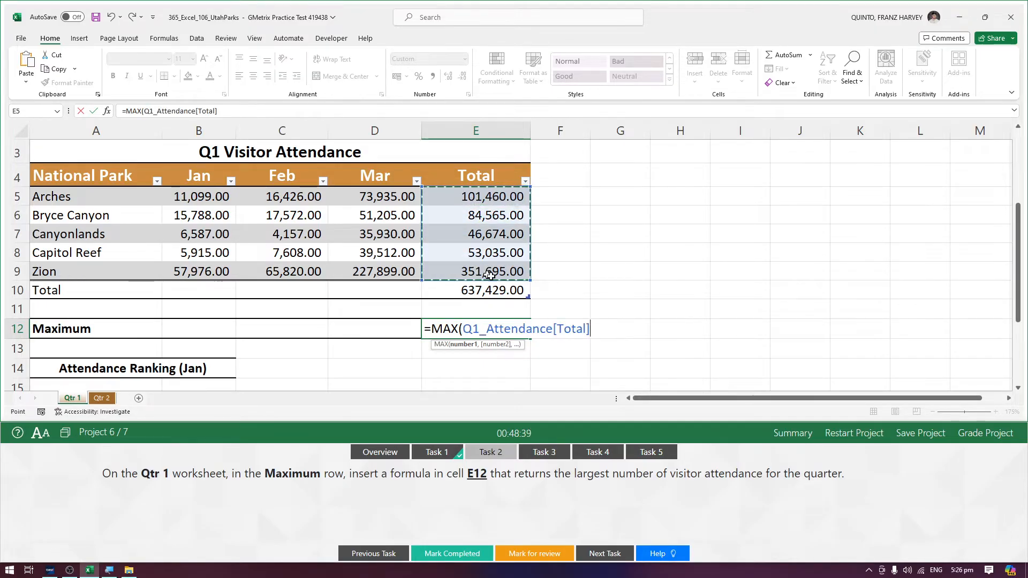
type(")")
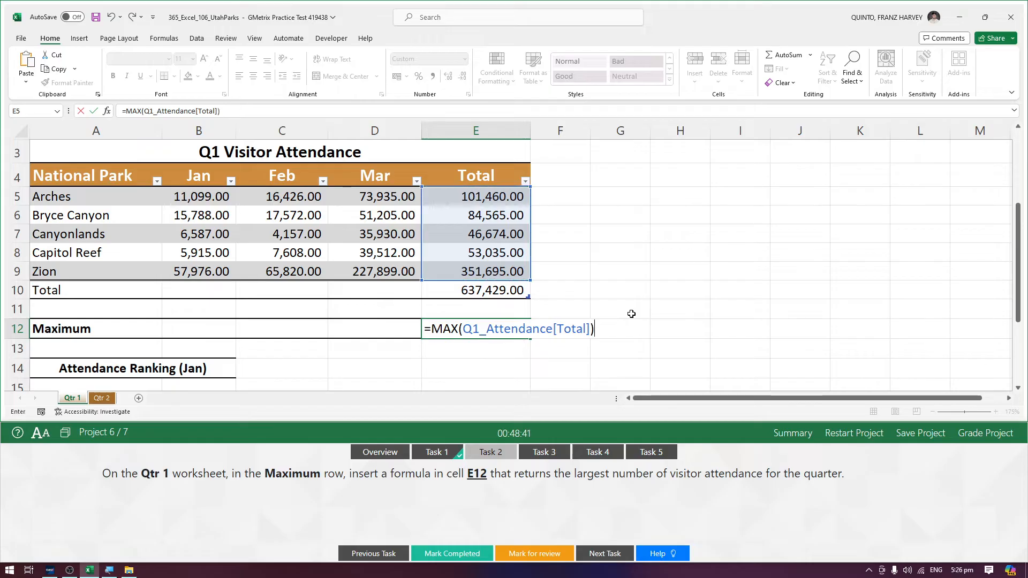
key("Return")
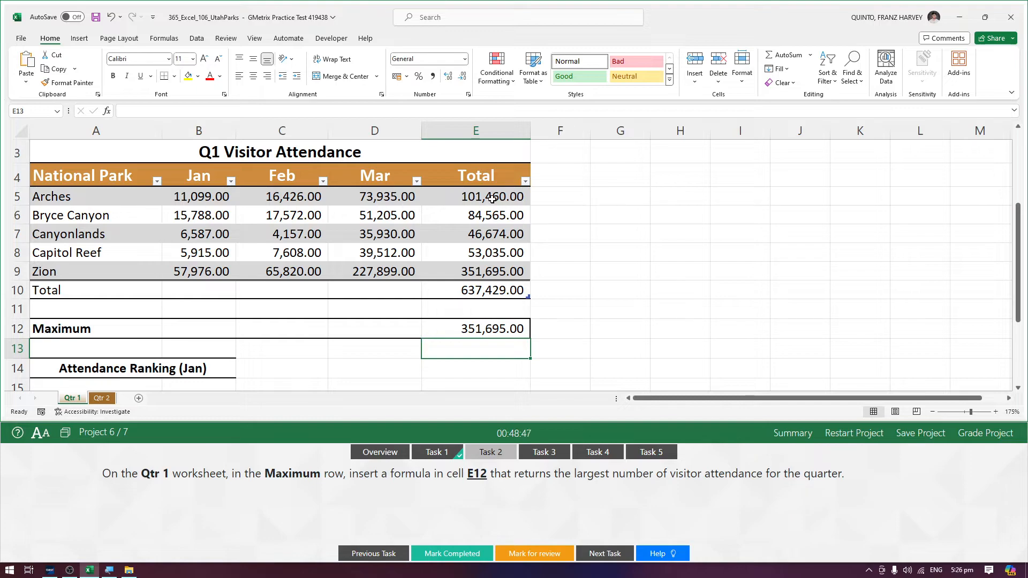
Step: Review the park totals in E5:E9, mark Task 2 as completed and open the Task 3 instructions
left_click_drag(492, 198, 490, 269)
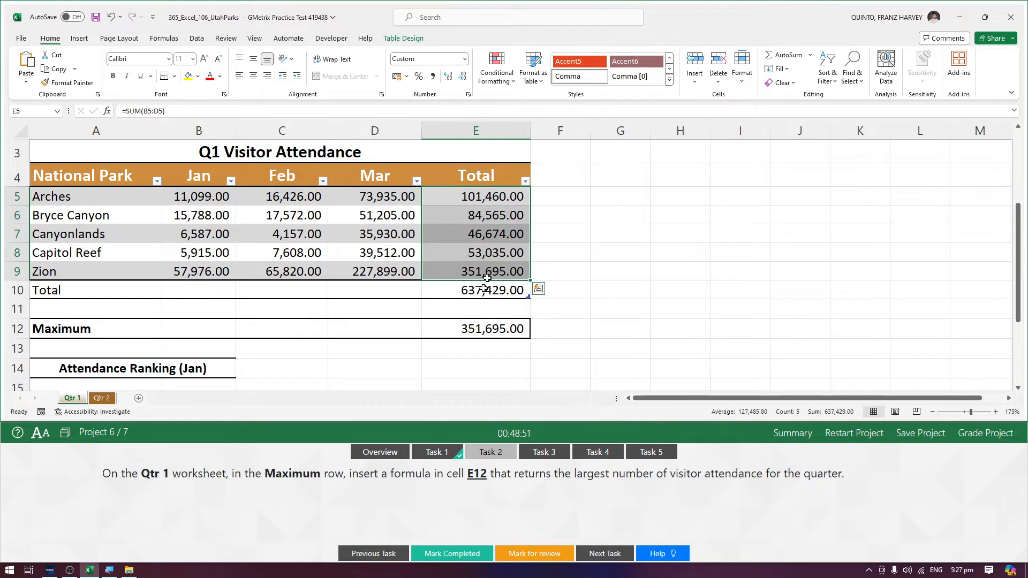
left_click(475, 555)
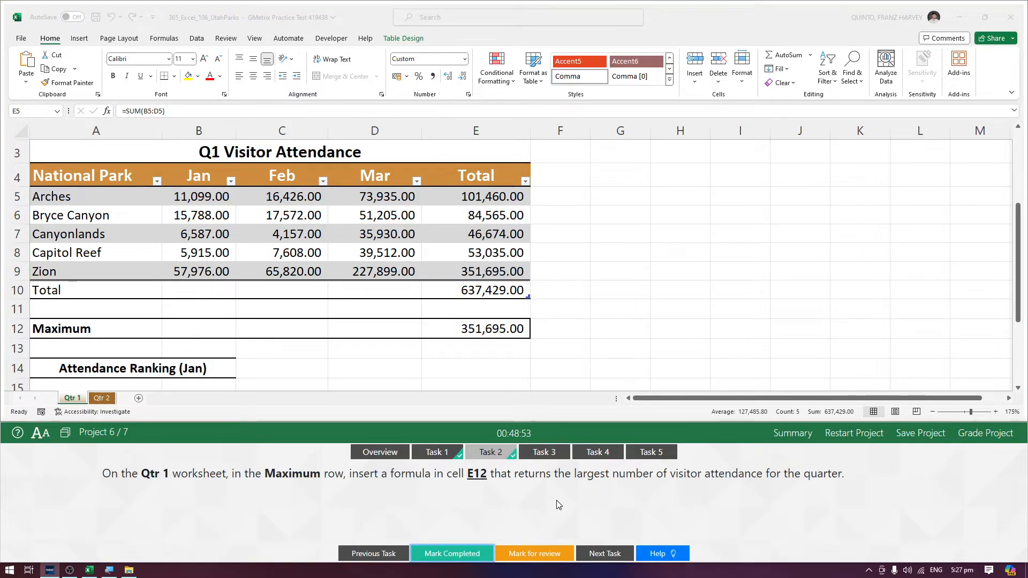
left_click(552, 454)
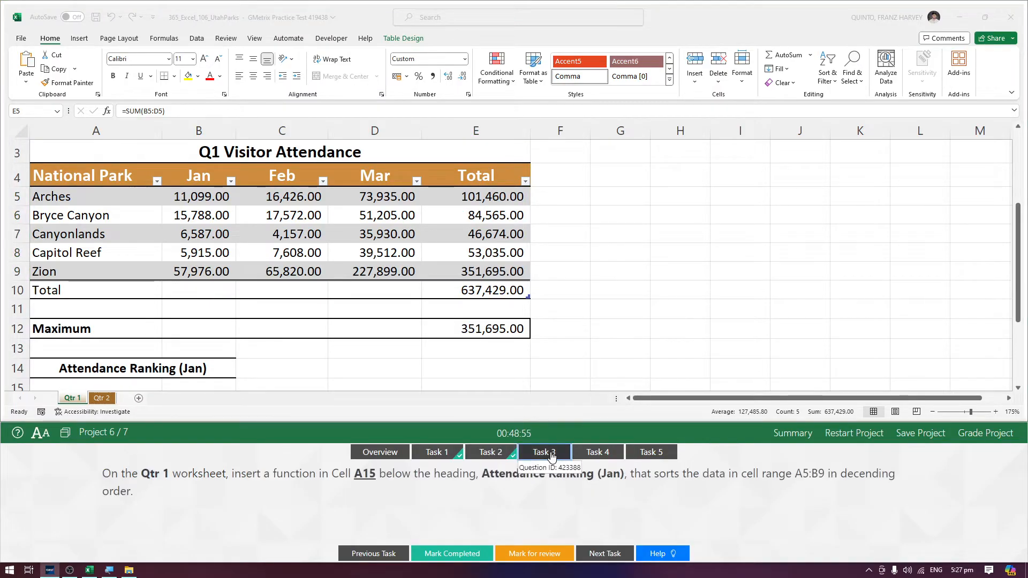
Step: Locate cell A15 below the Attendance Ranking (Jan) heading on the Qtr 1 worksheet
left_click(83, 399)
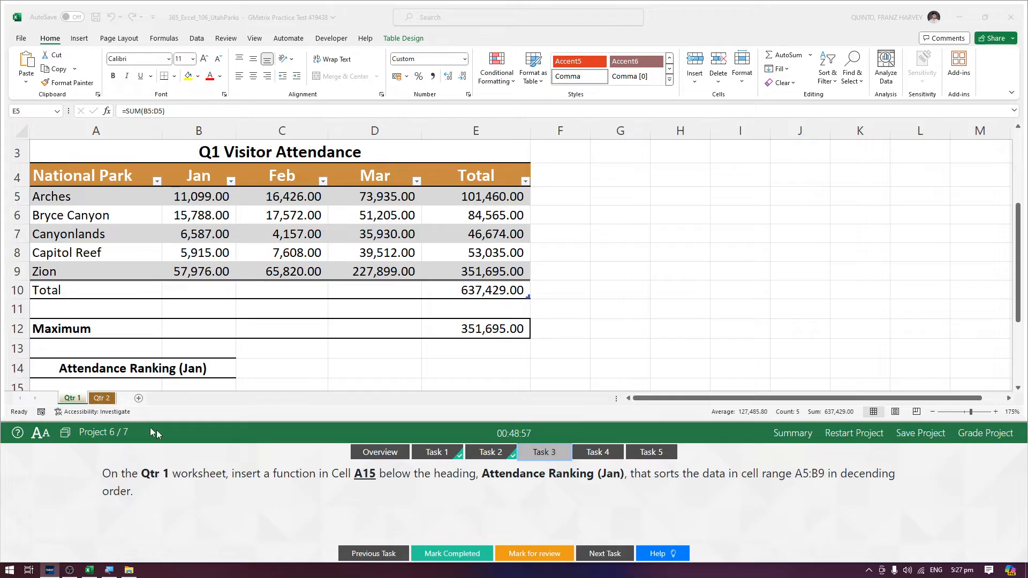
scroll(253, 368, "down", 2)
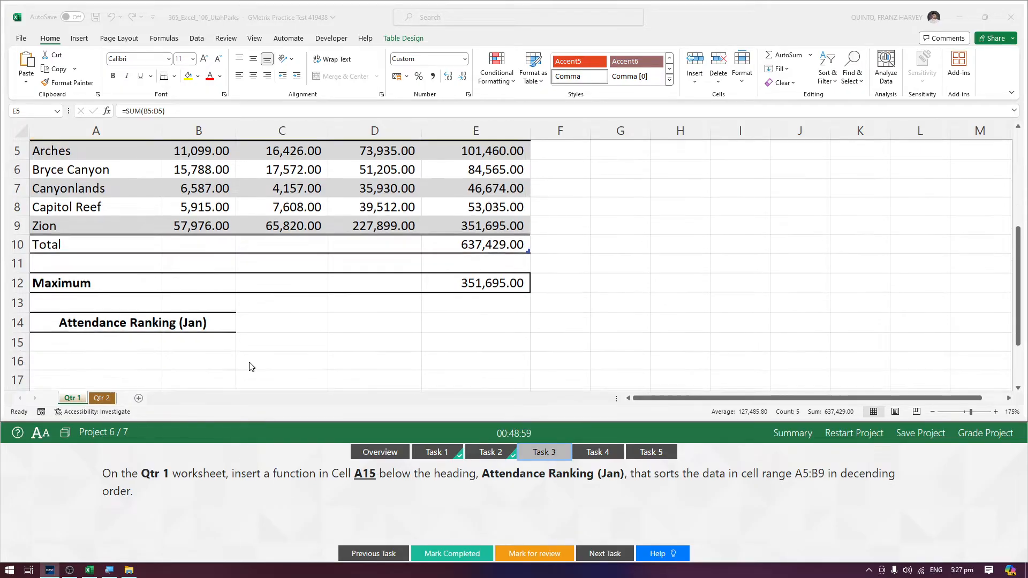
left_click(98, 331)
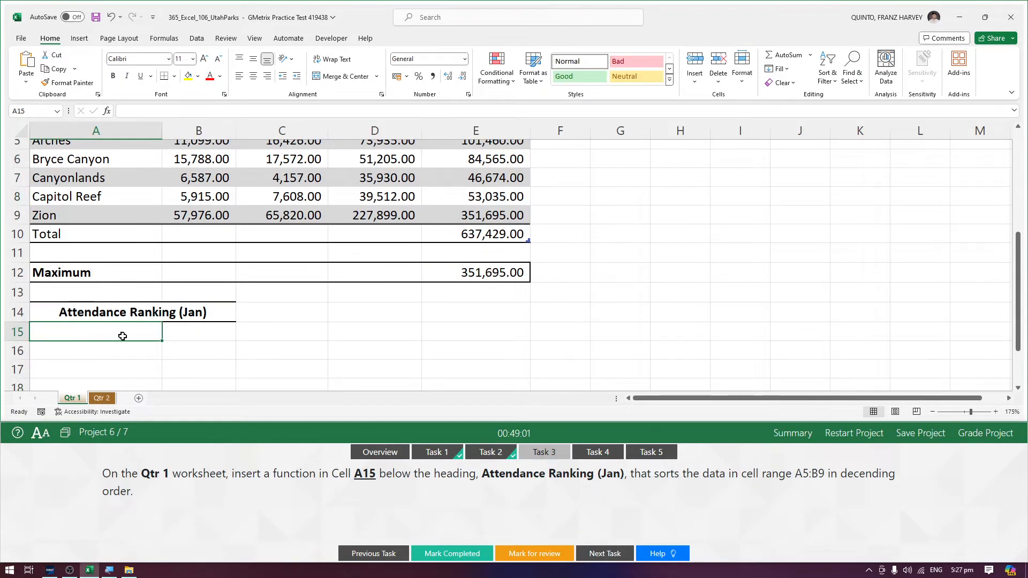
left_click(93, 315)
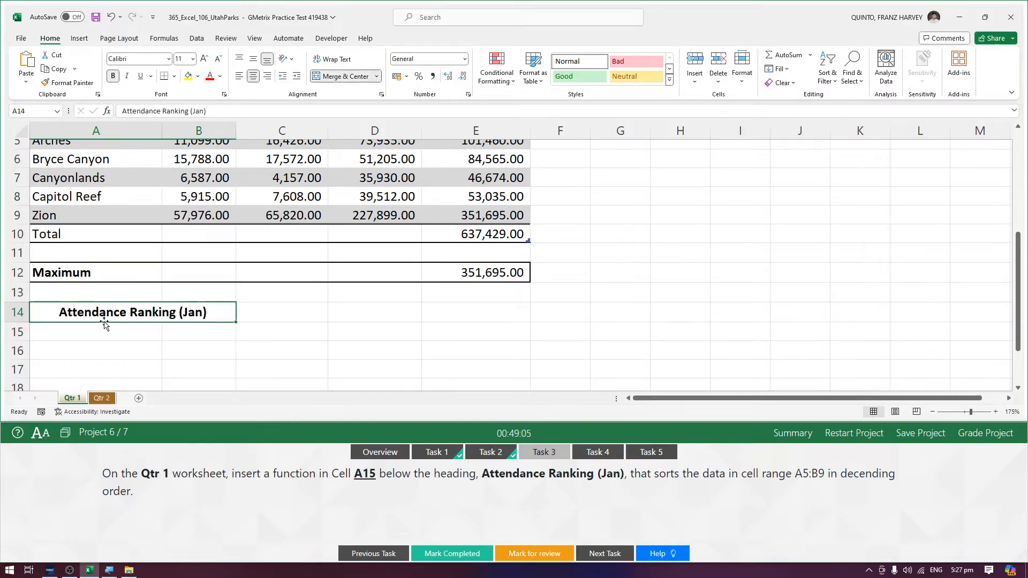
left_click(131, 336)
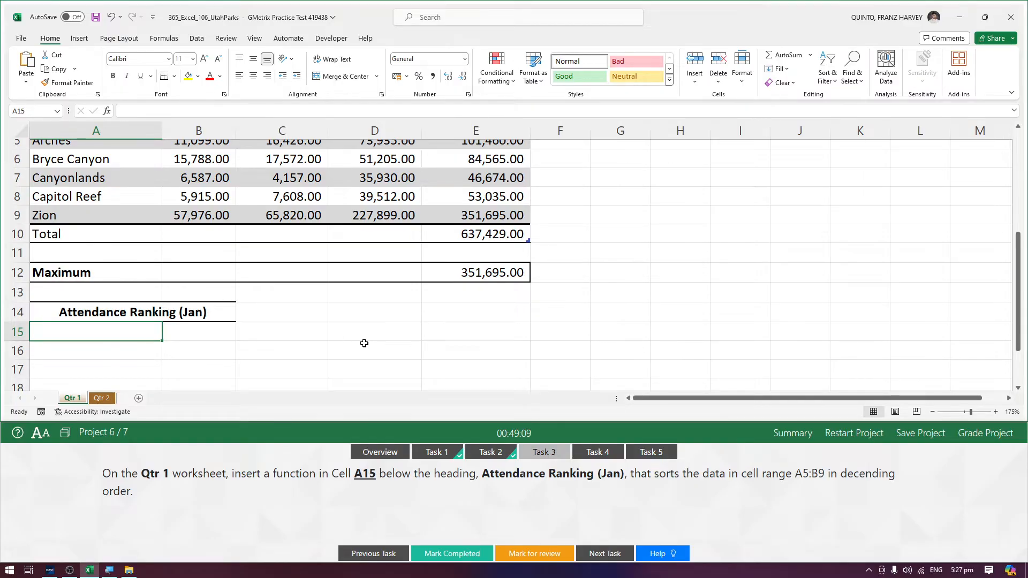
Step: Review the park names and January attendance figures in A5:B9 as the data for the ranking
scroll(362, 342, "up", 2)
left_click(82, 257)
left_click_drag(82, 256, 215, 327)
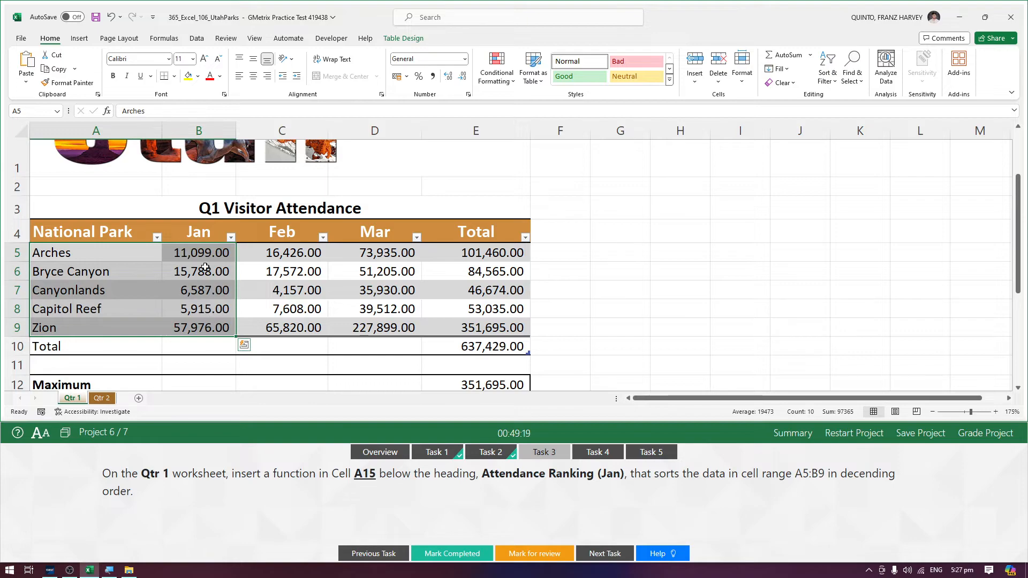
left_click_drag(207, 252, 201, 327)
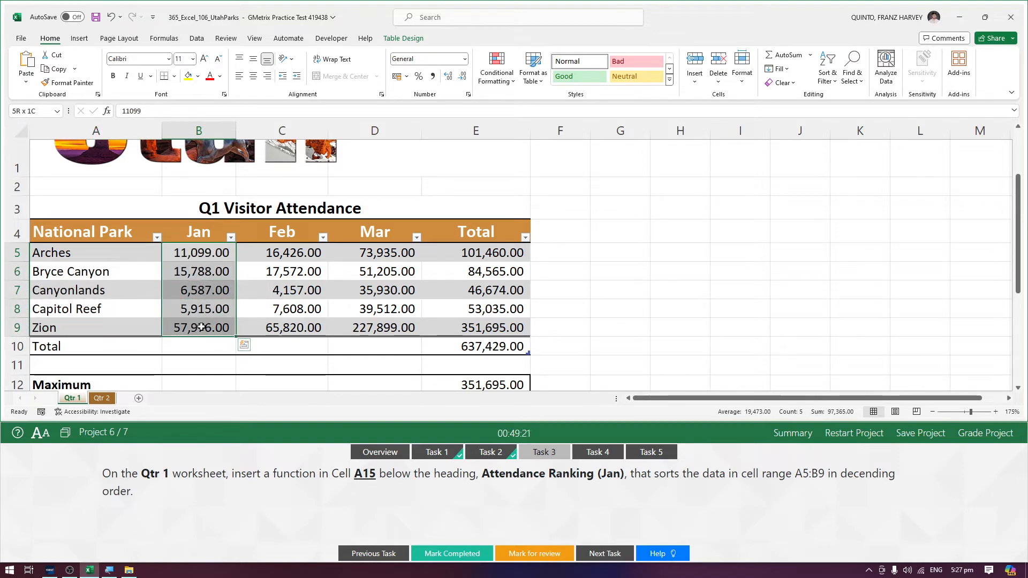
left_click(103, 252)
left_click_drag(103, 253, 210, 327)
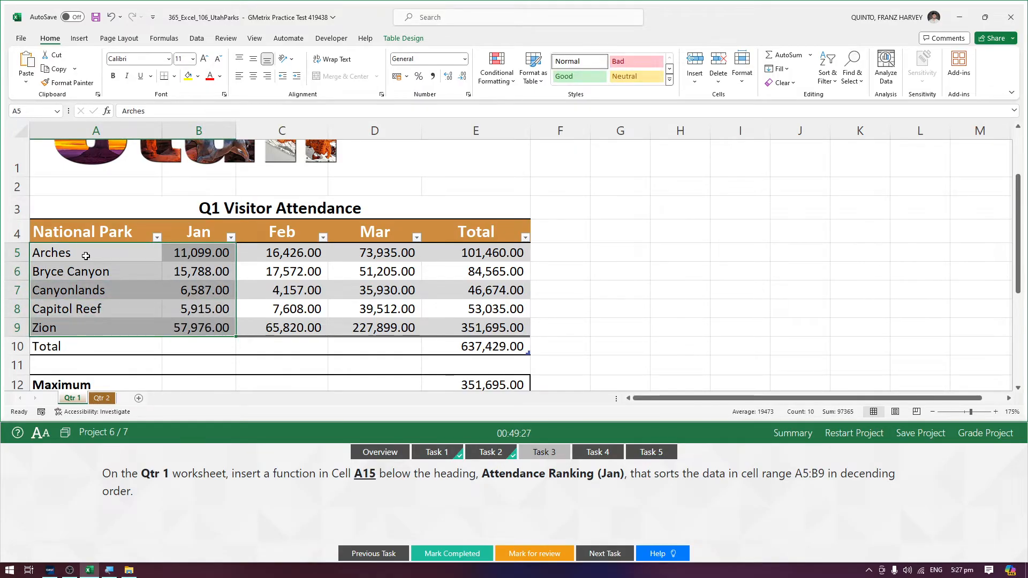
left_click(86, 255)
left_click_drag(86, 255, 201, 332)
scroll(203, 334, "down", 1)
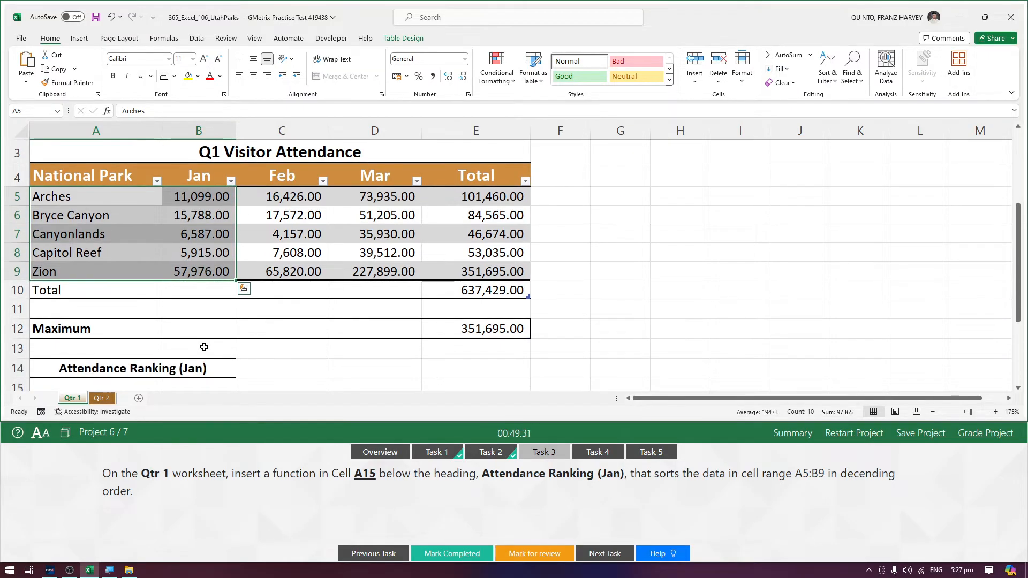
scroll(112, 343, "down", 2)
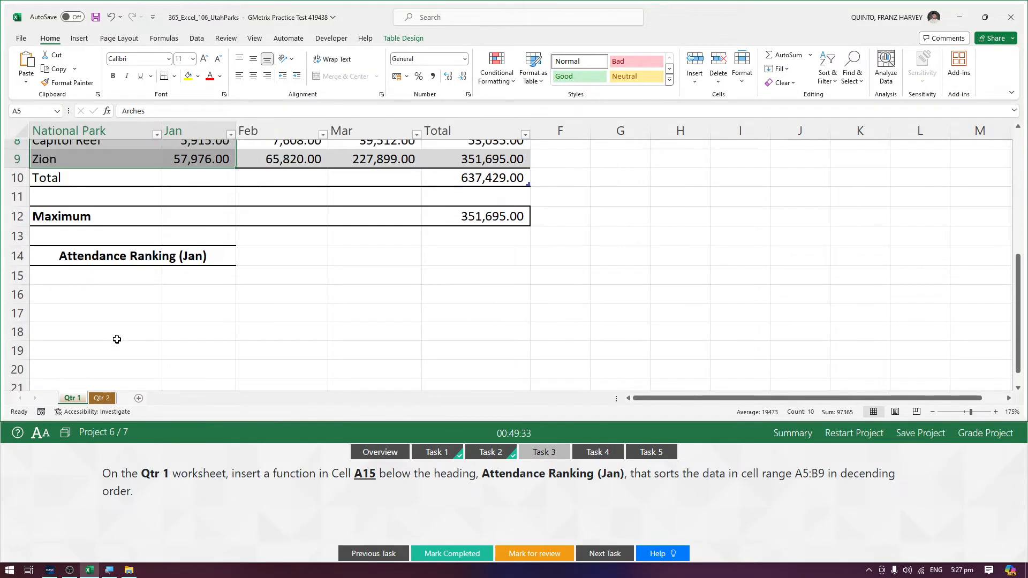
Step: Start a SORT formula in cell A15 with A5:B9 as the array and check the referenced range
left_click(114, 272)
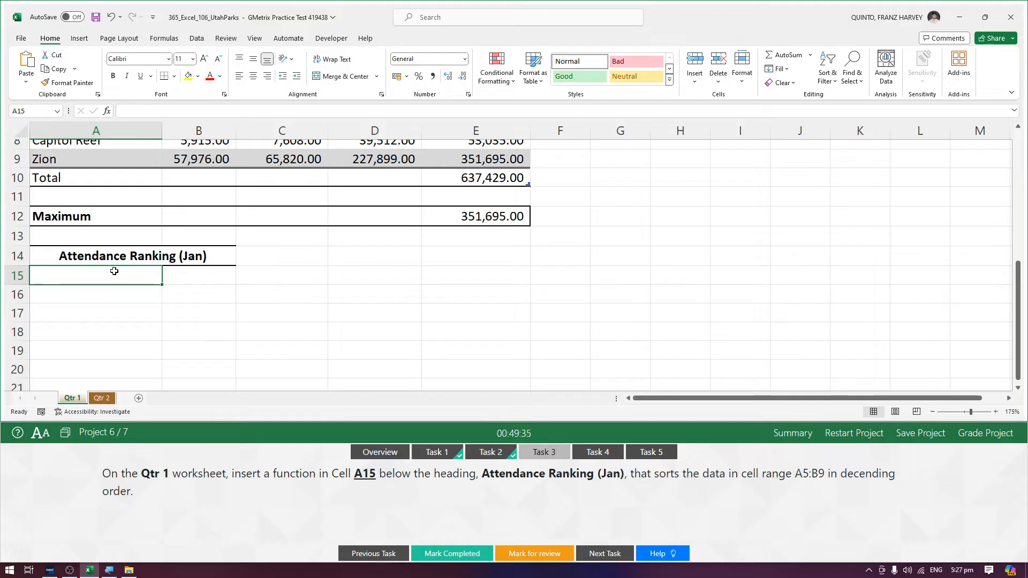
type("=")
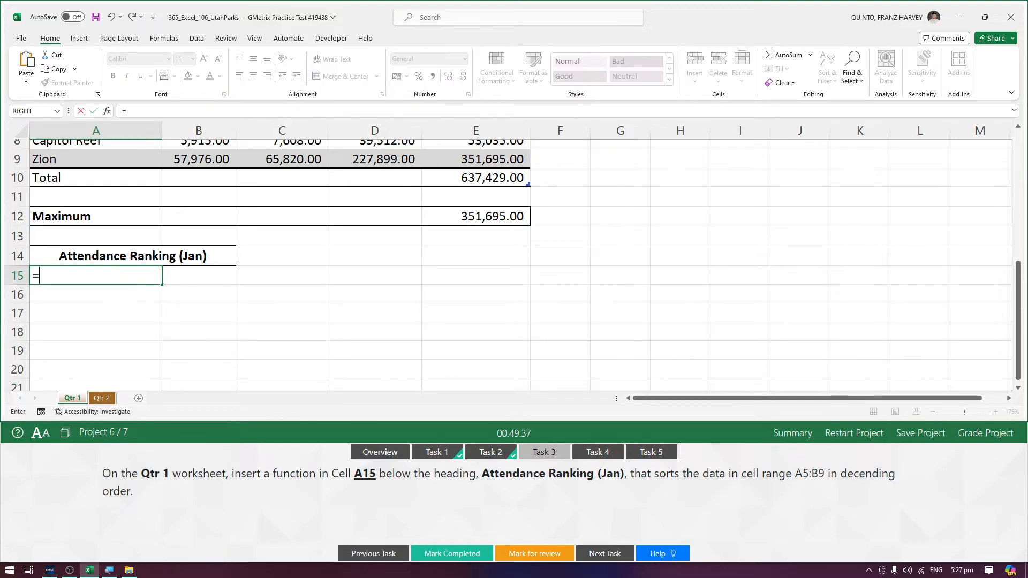
type("SOR")
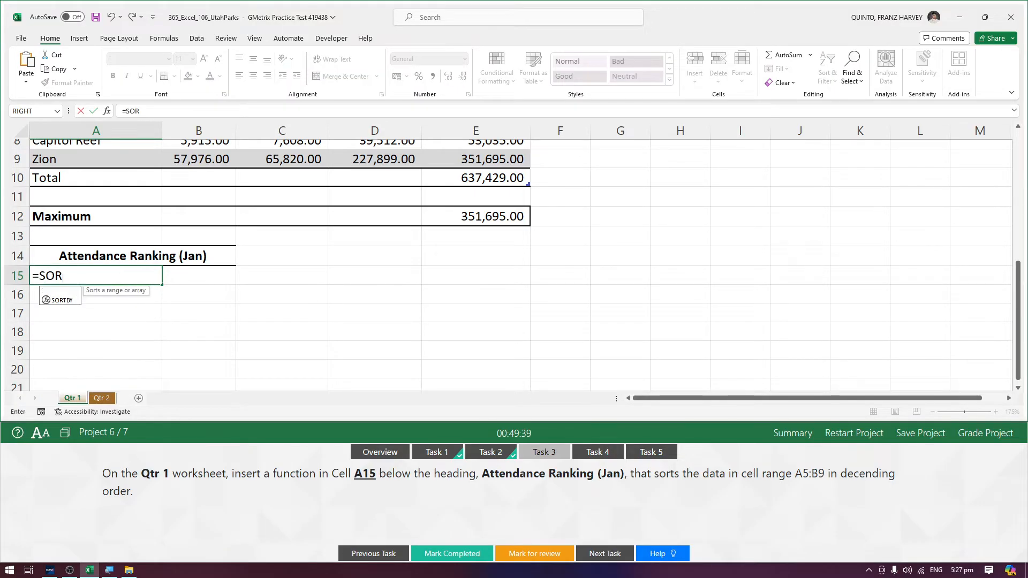
type("T")
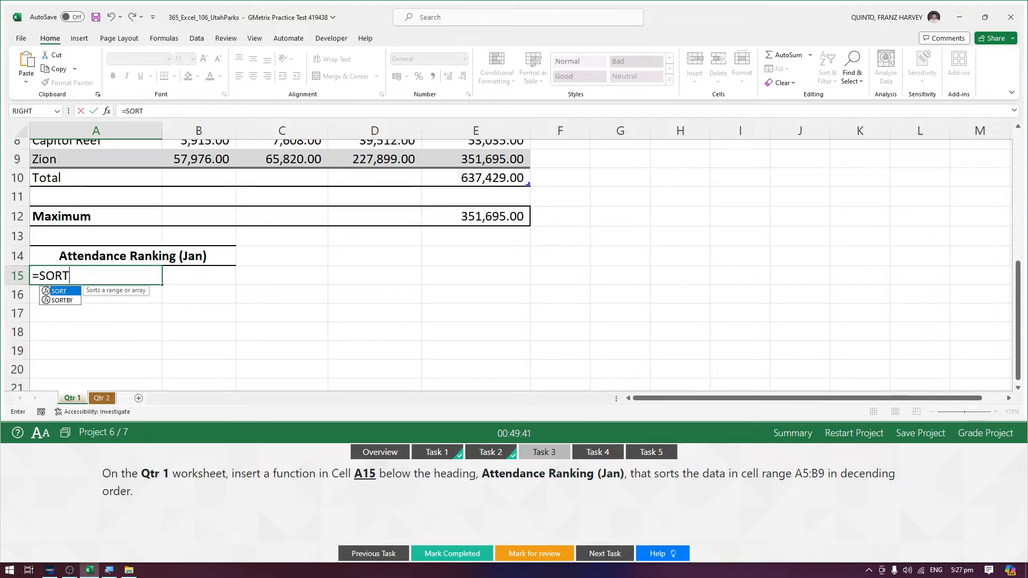
type("(")
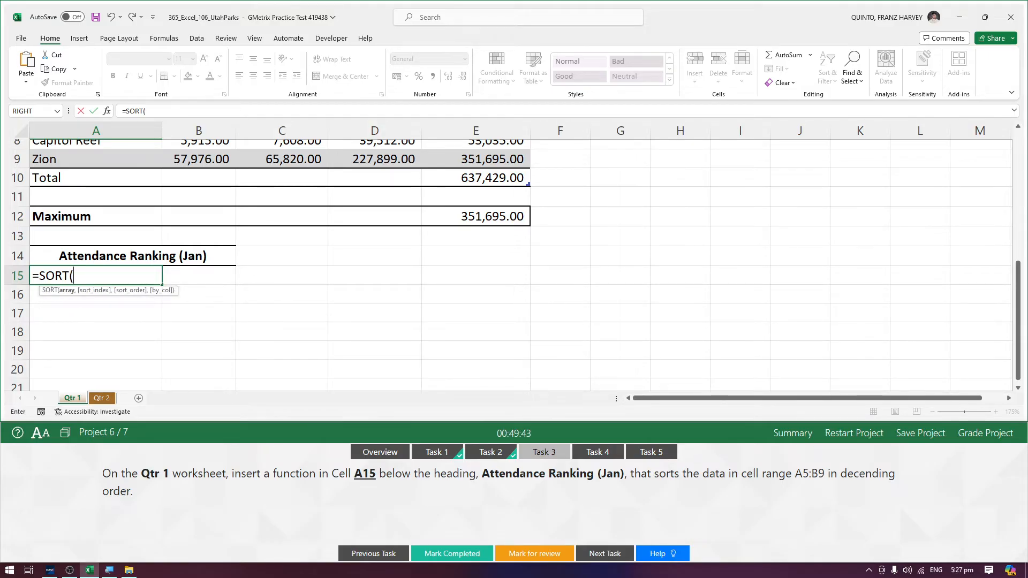
type("A5")
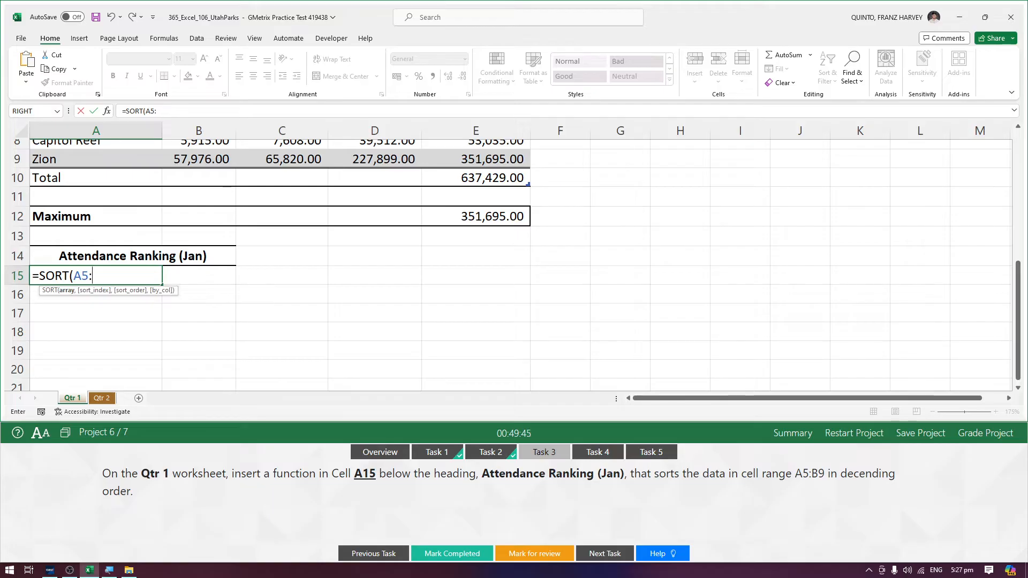
type(":B9")
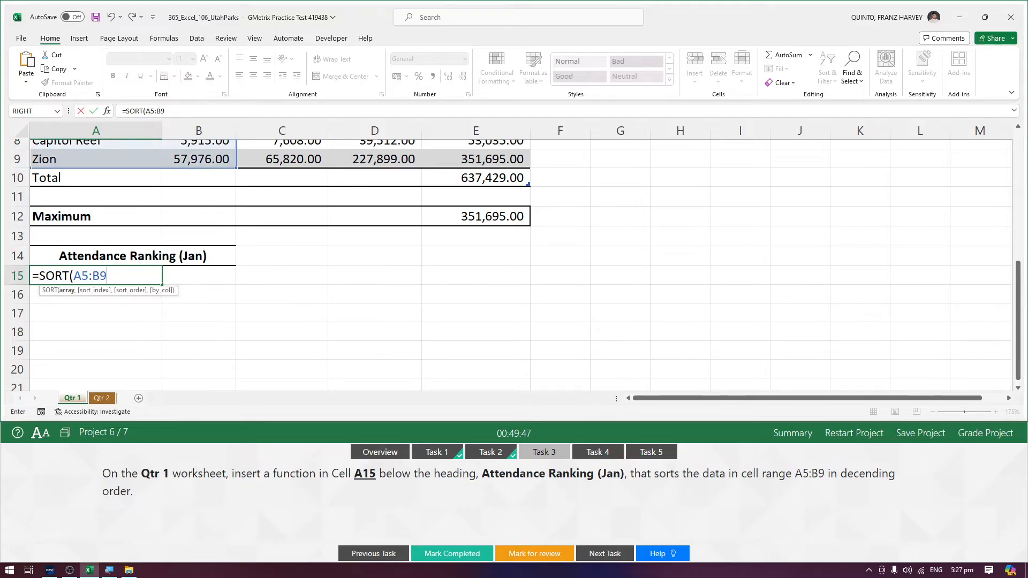
scroll(278, 265, "up", 1)
scroll(278, 265, "up", 2)
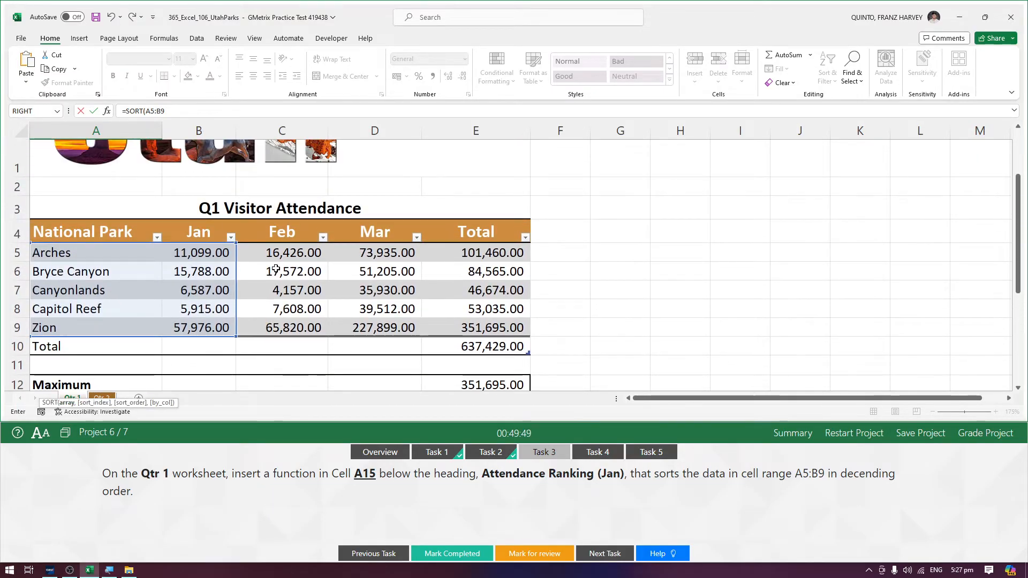
scroll(294, 290, "down", 3)
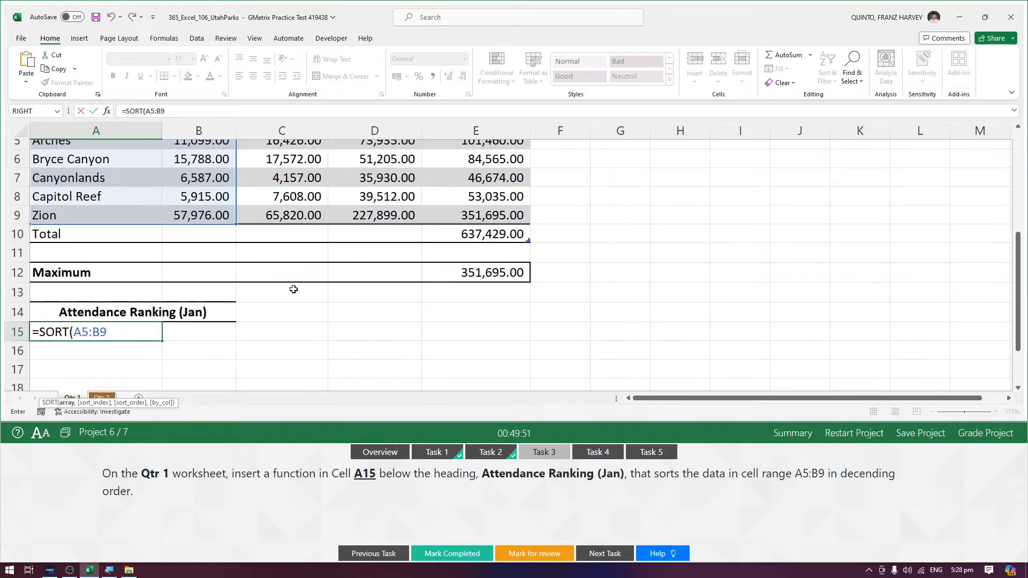
Step: Complete the SORT formula with sort index 2 and descending order -1, as =SORT(A5:B9,2,-1), and dismiss the spill notice
type(",")
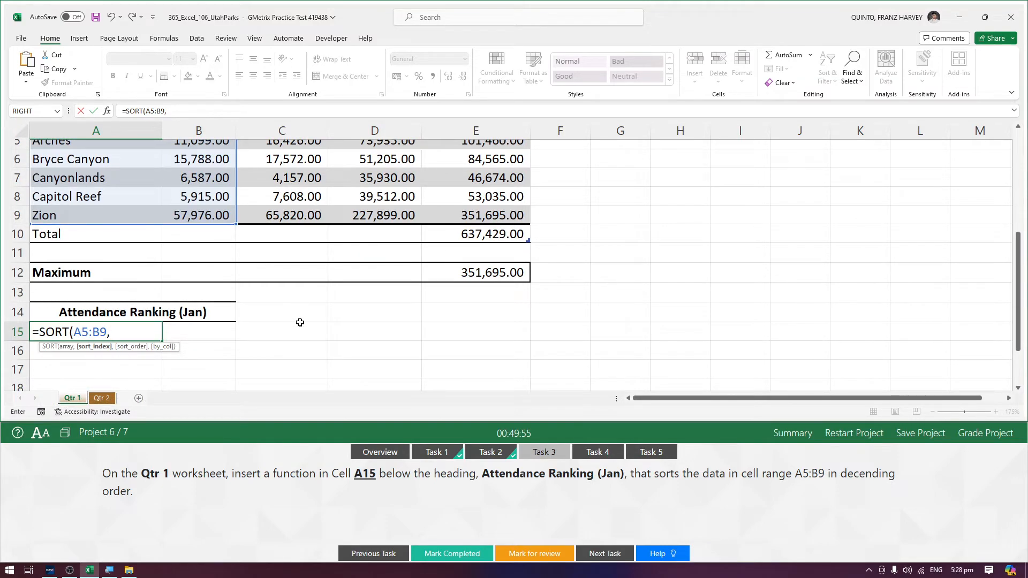
scroll(300, 322, "up", 1)
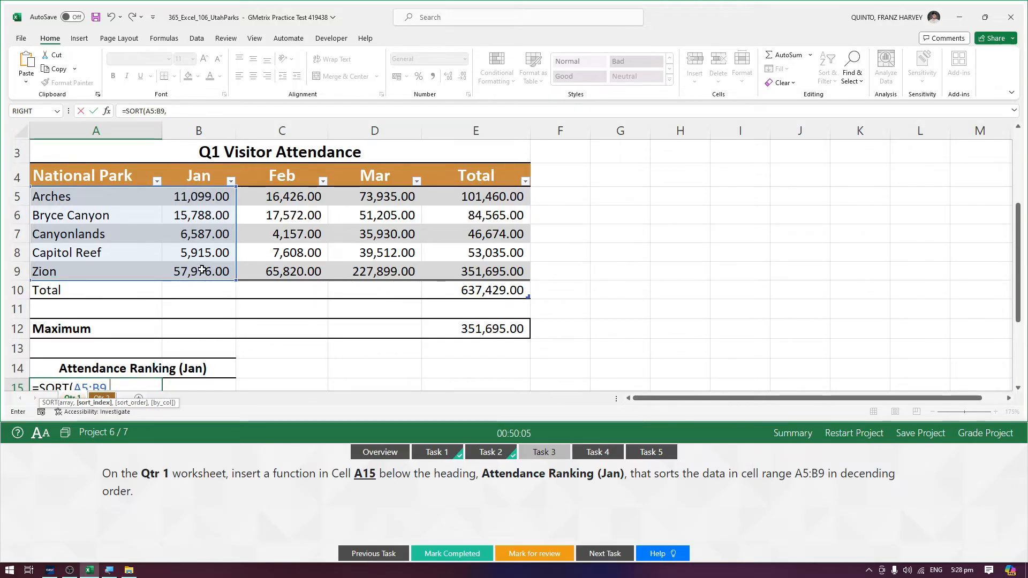
scroll(193, 342, "down", 1)
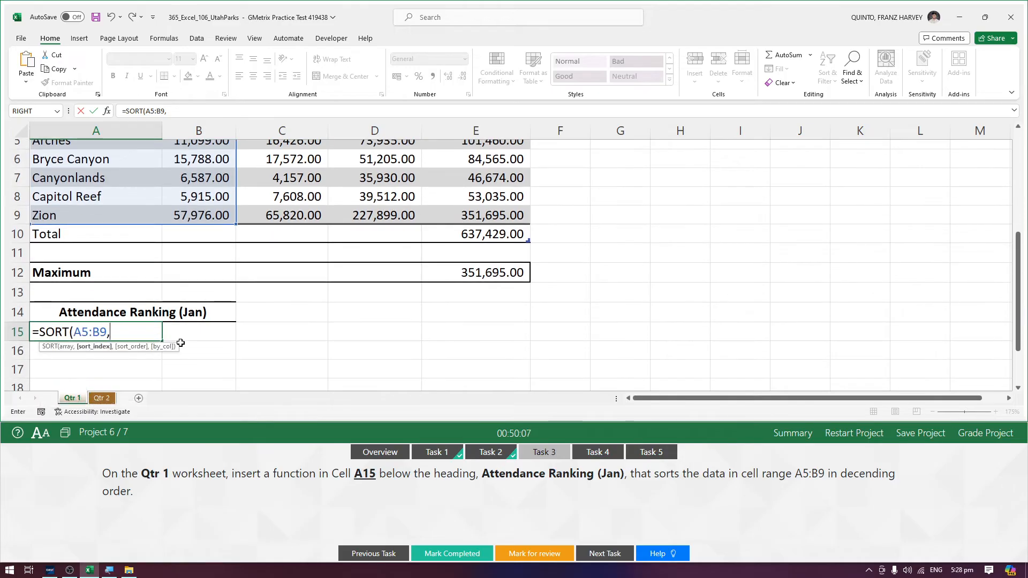
type("2")
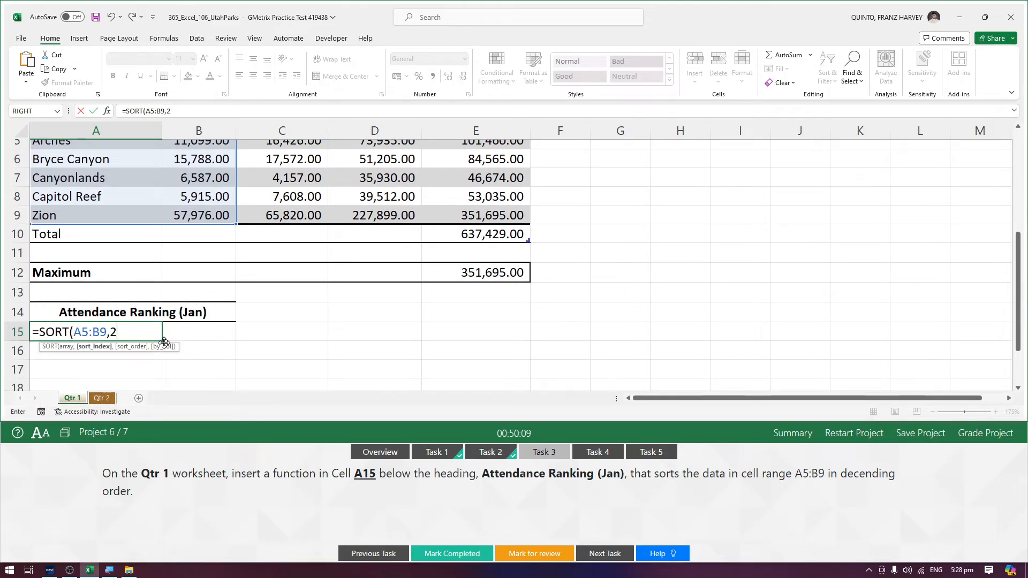
type(",")
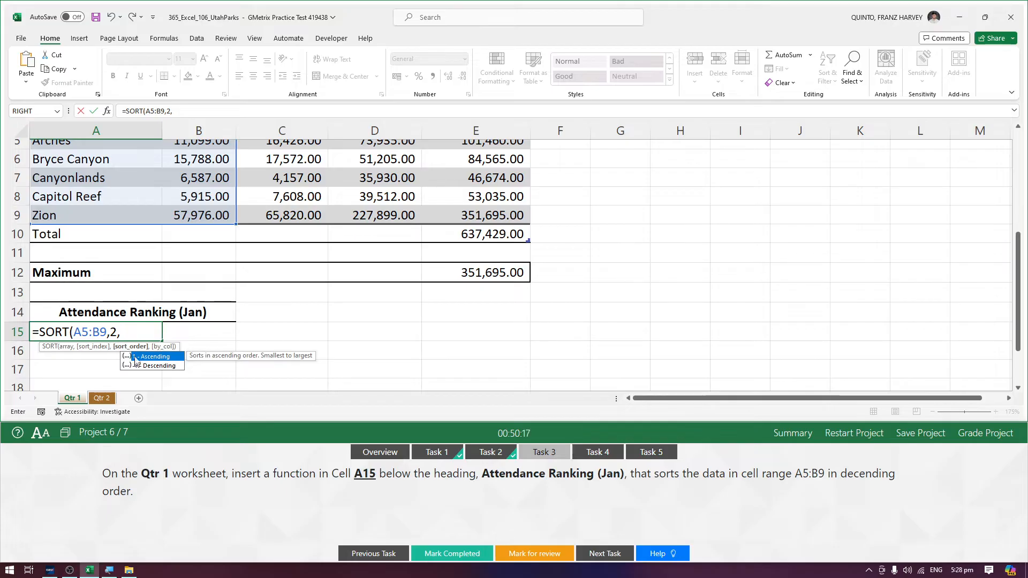
key("F2")
type("-1")
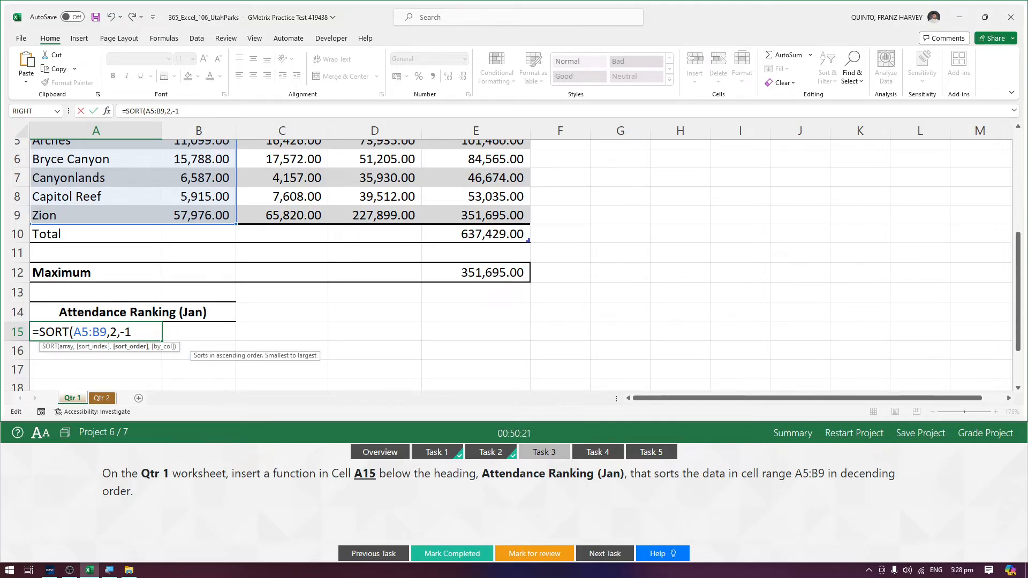
type(")")
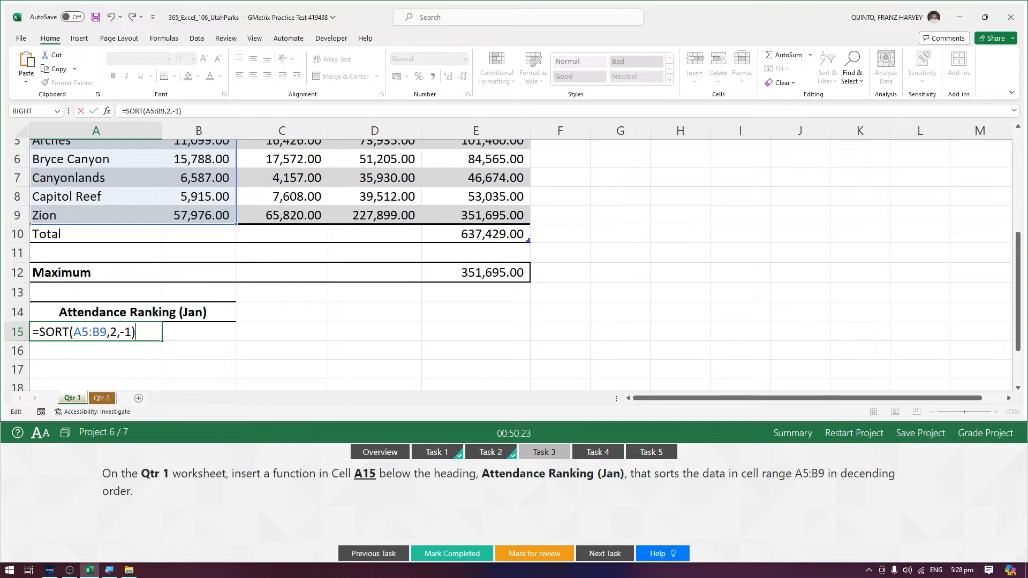
key("Return")
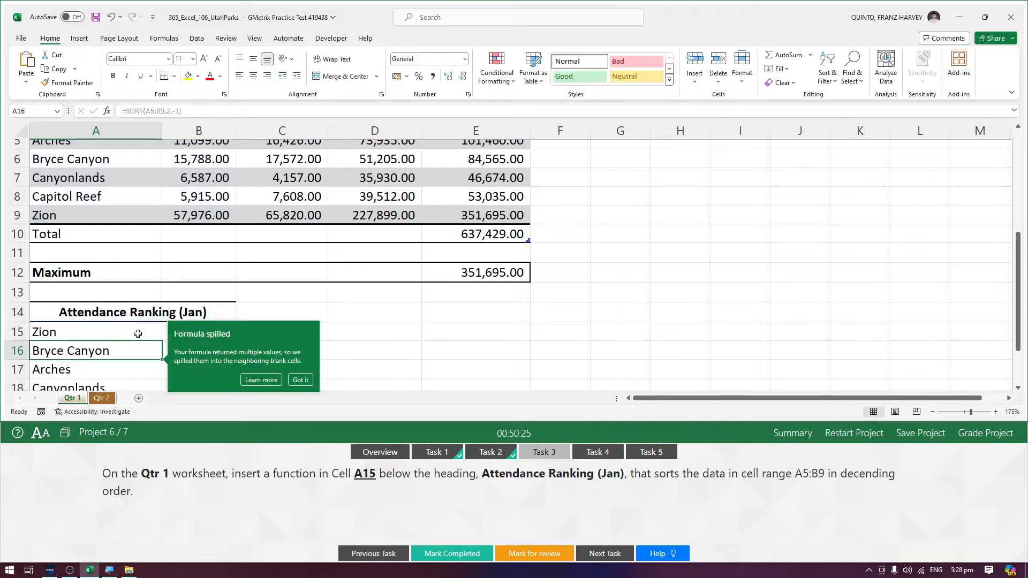
left_click(300, 380)
Step: Review the sorted parks and January attendance figures in A15:B19
scroll(289, 370, "down", 2)
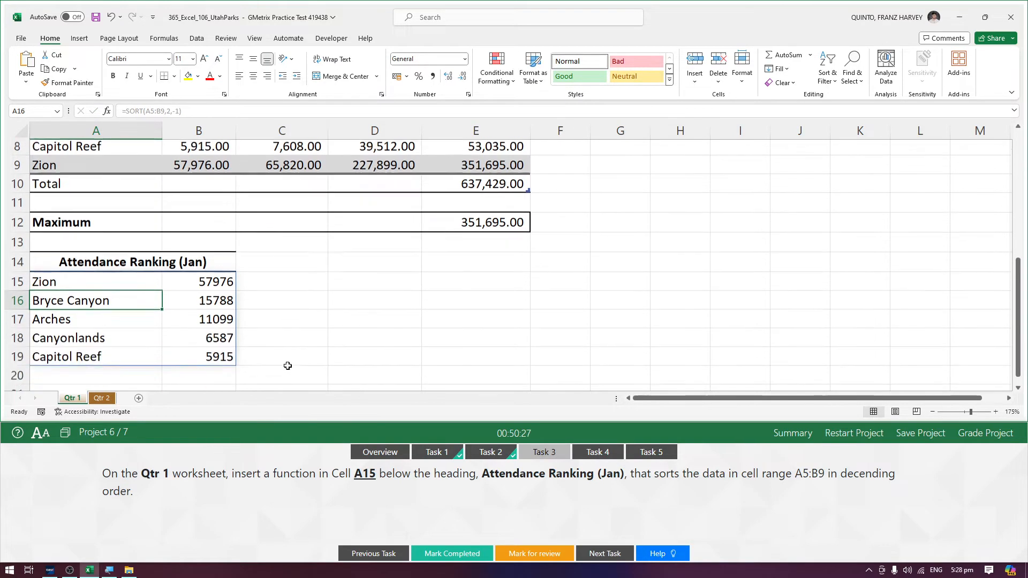
left_click(155, 221)
left_click_drag(190, 223, 193, 295)
left_click_drag(196, 219, 194, 294)
left_click_drag(108, 223, 172, 287)
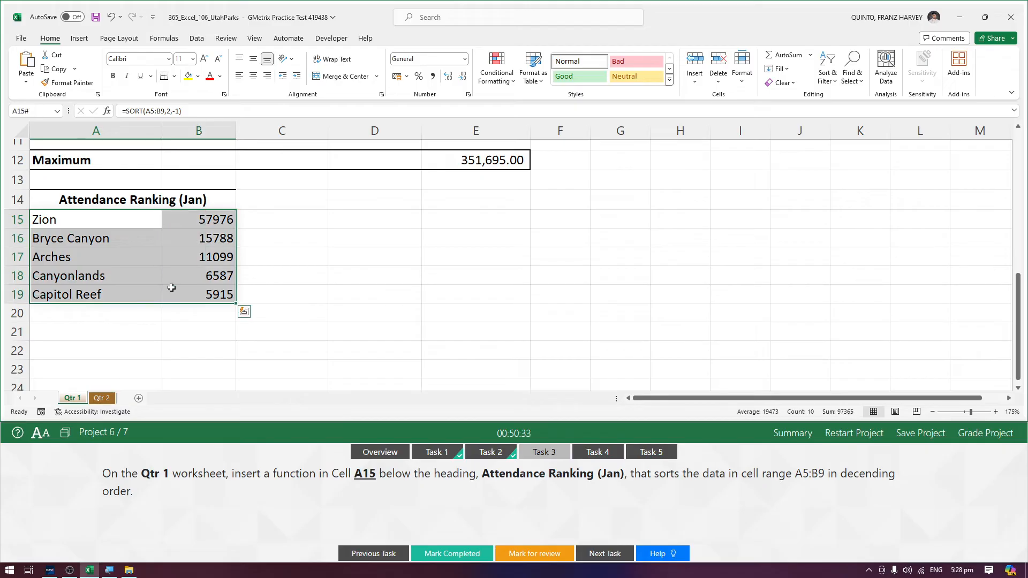
scroll(342, 304, "up", 1)
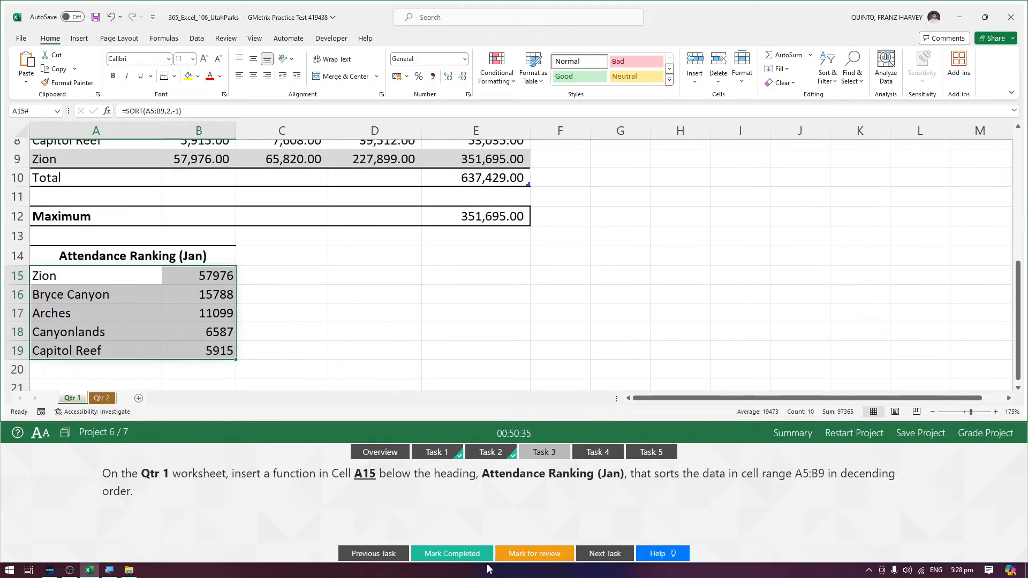
Step: Mark Task 3 as completed and open the Task 4 instructions
left_click(478, 558)
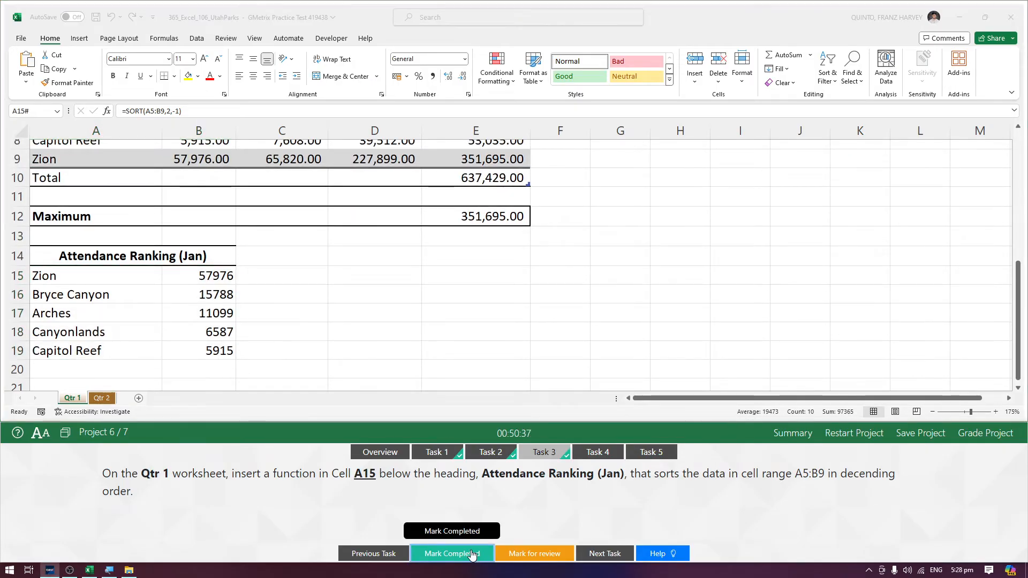
left_click(607, 462)
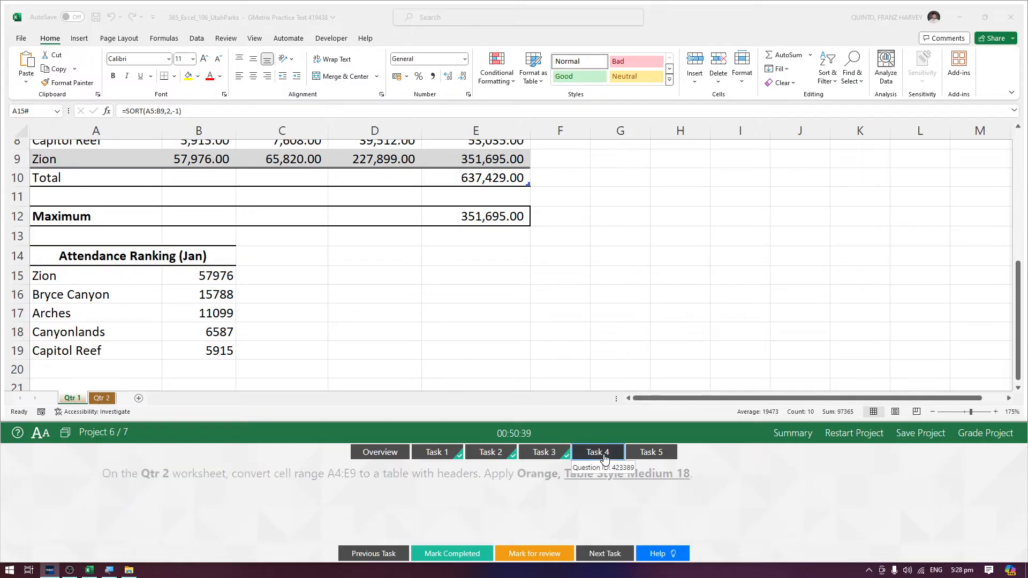
Step: Open the Qtr 2 worksheet and examine the header row A4:E4 against the Task 4 instructions
left_click(102, 399)
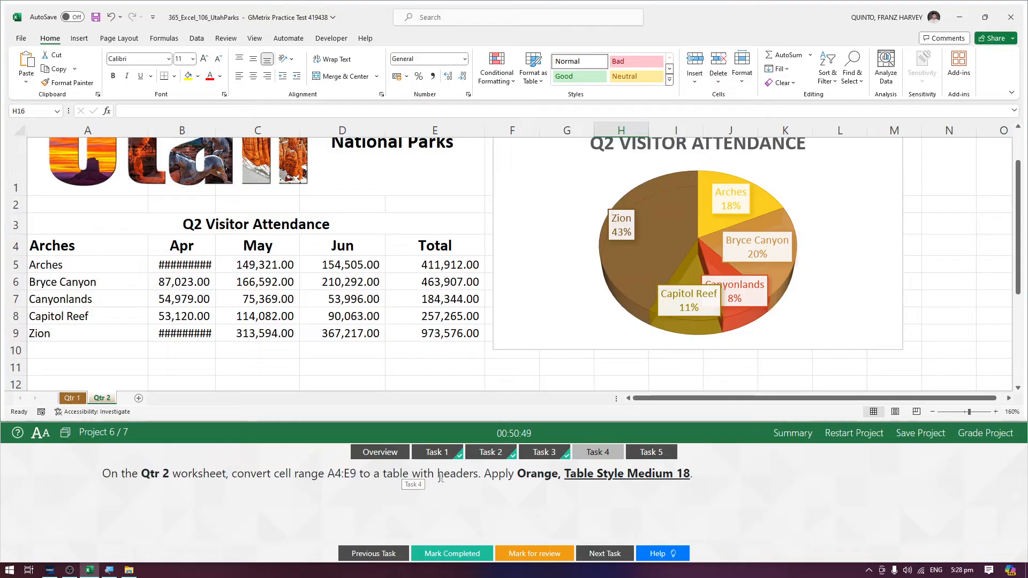
left_click_drag(442, 476, 438, 475)
left_click_drag(92, 248, 387, 248)
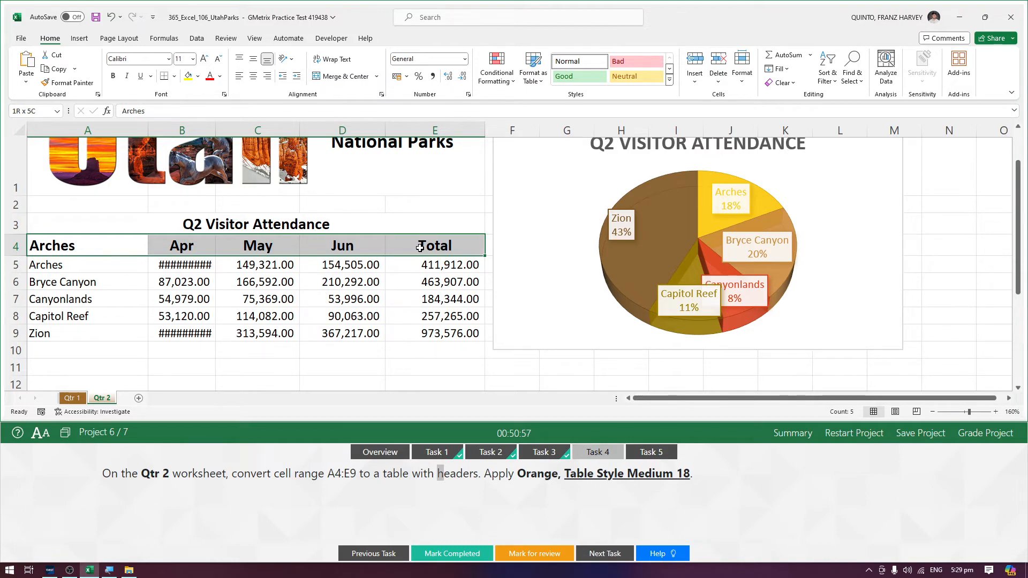
left_click(524, 494)
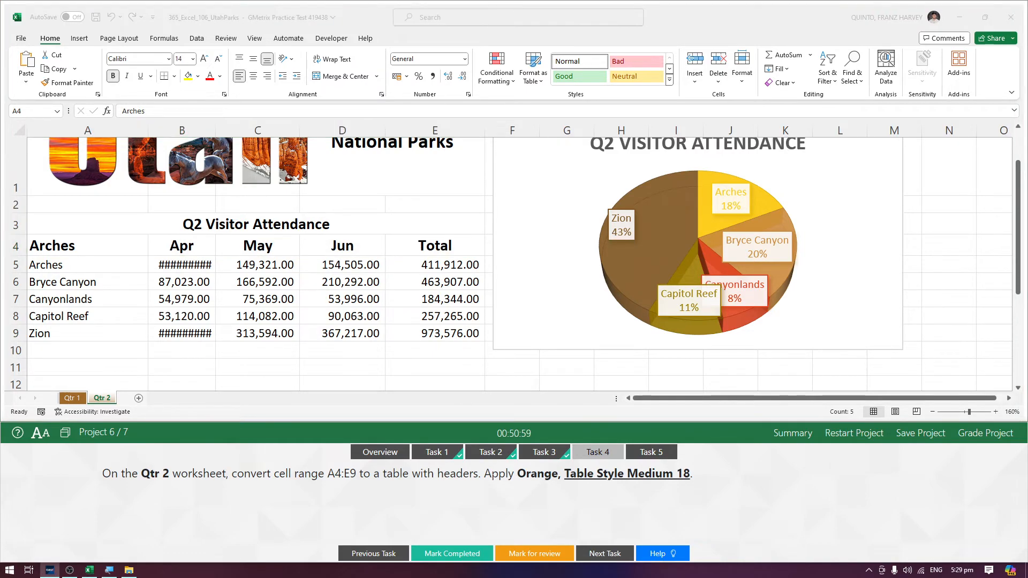
Step: Convert the cell range A4:E9 on the Qtr 2 worksheet to a table with headers
left_click(632, 477)
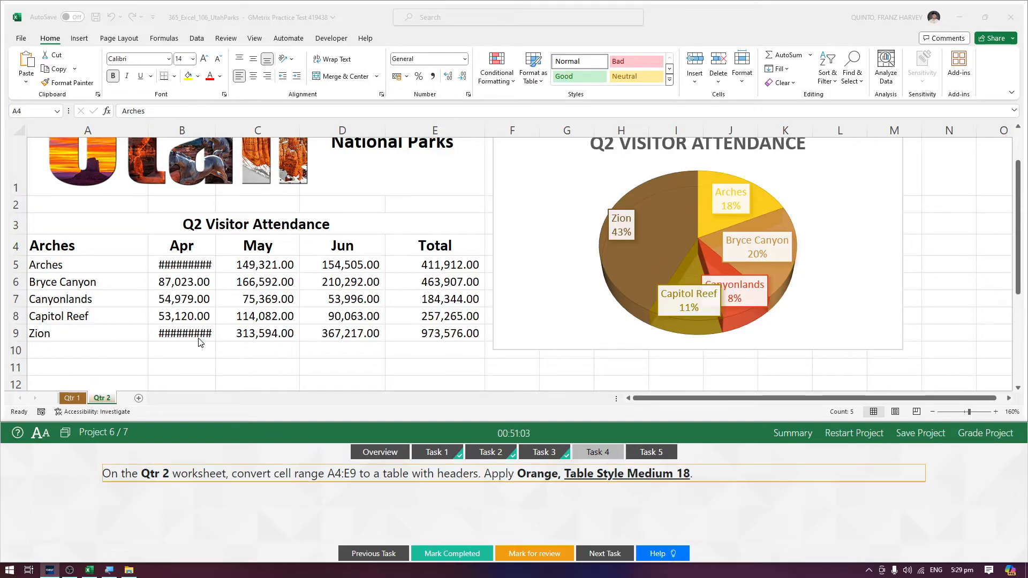
left_click(257, 350)
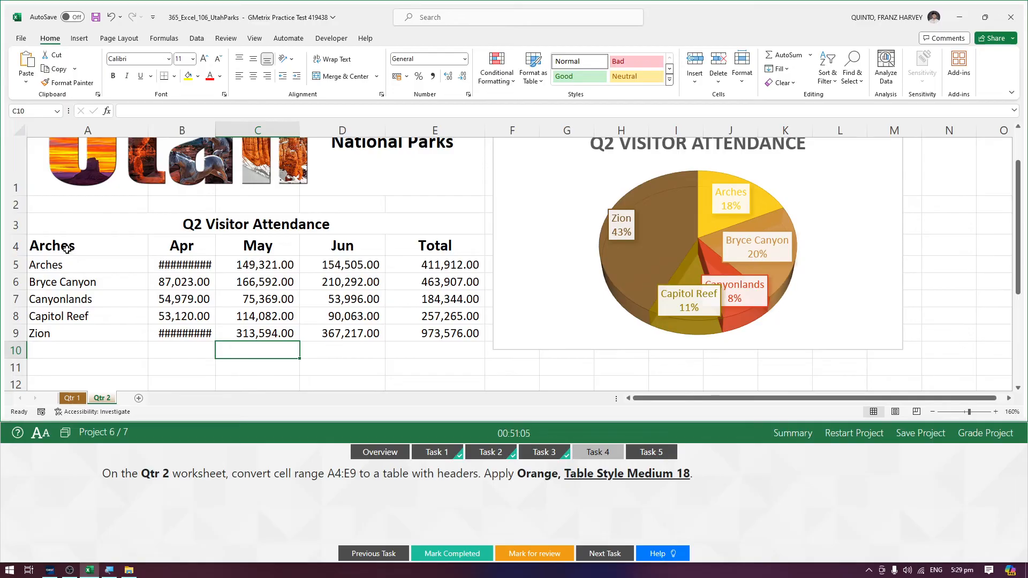
left_click_drag(66, 248, 424, 338)
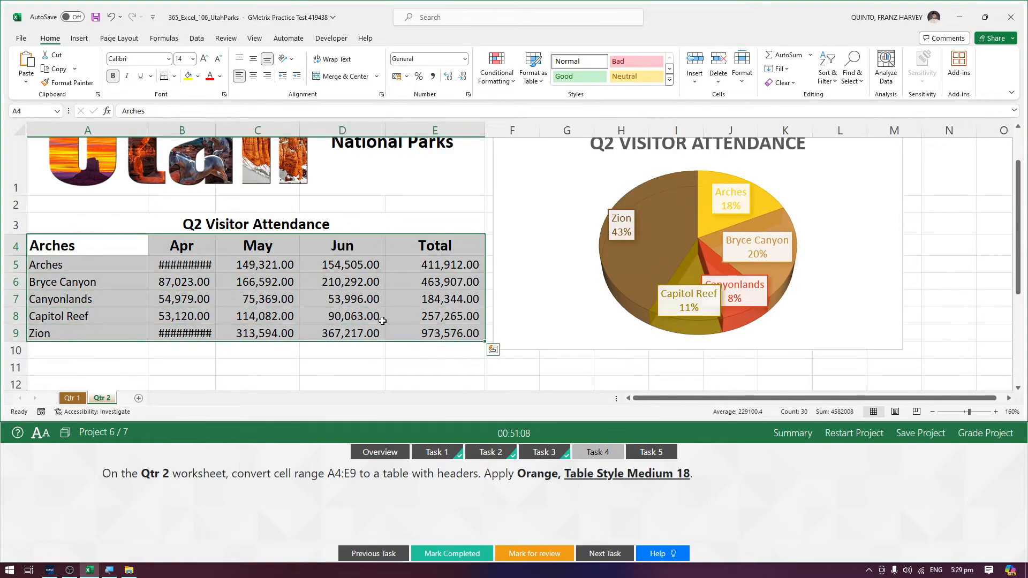
left_click(80, 39)
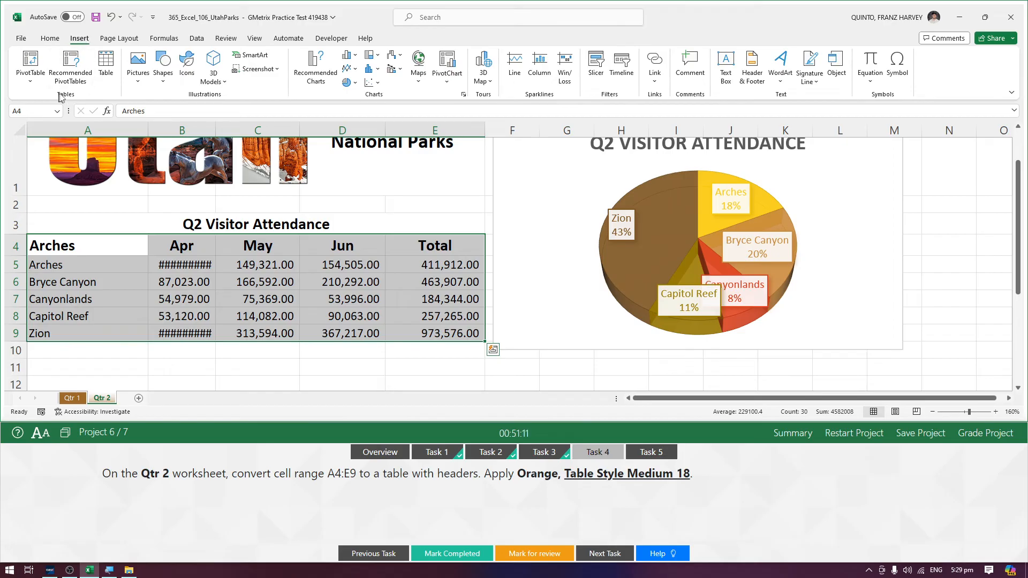
left_click(105, 75)
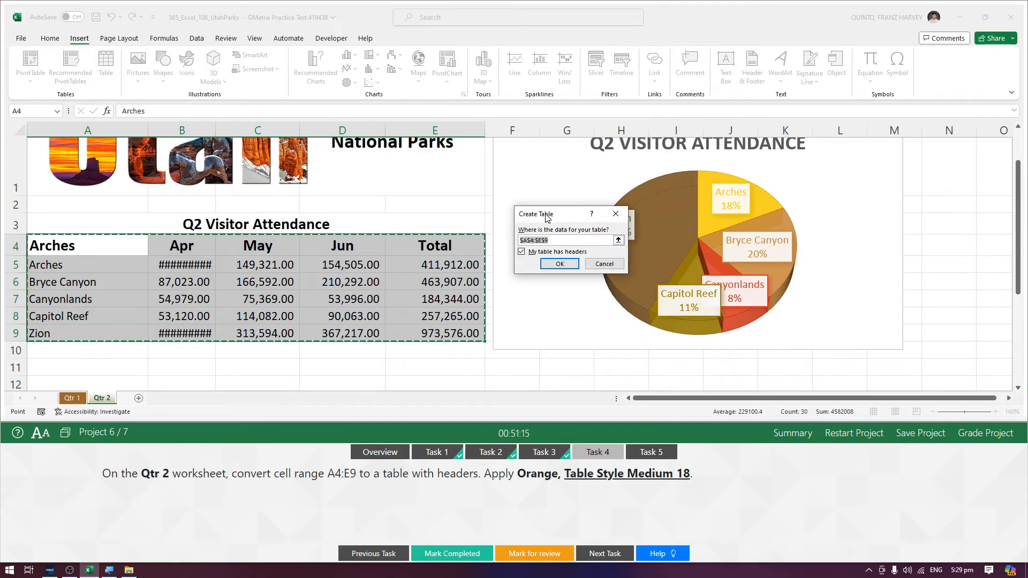
left_click_drag(548, 217, 481, 221)
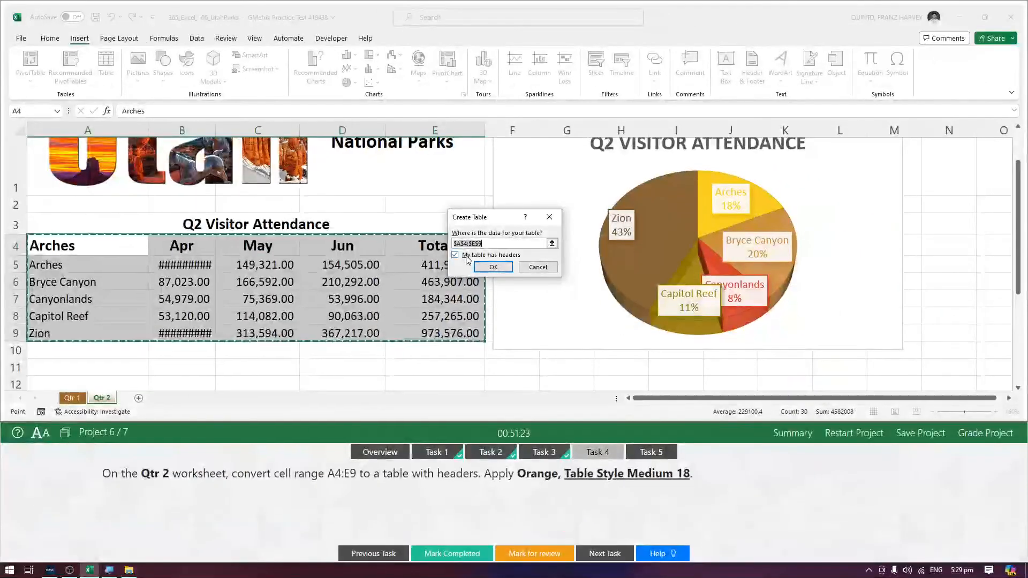
left_click(490, 266)
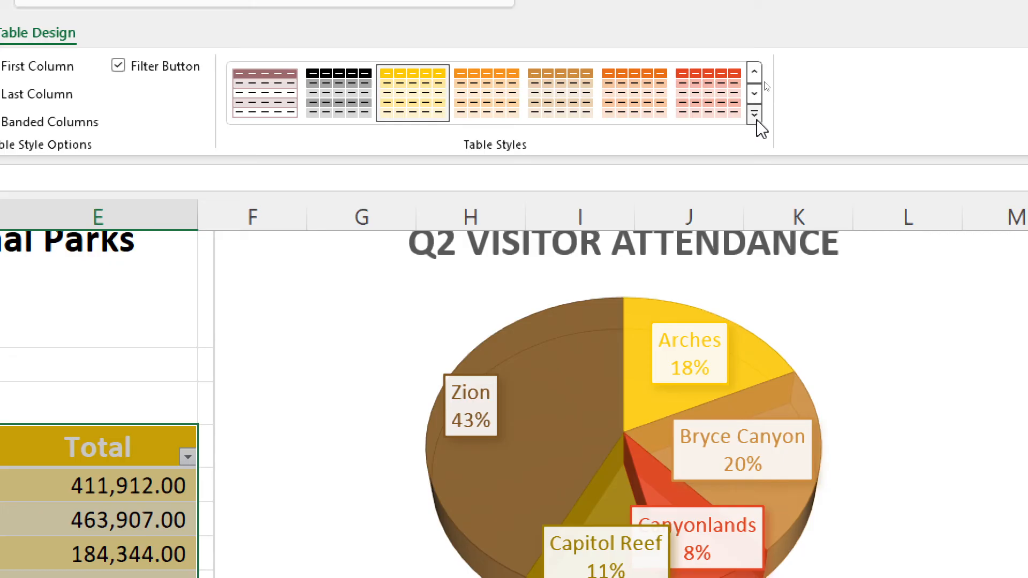
Step: Apply the Orange, Table Style Medium 18 style to the Q2 attendance table and mark Task 4 as completed
left_click(756, 116)
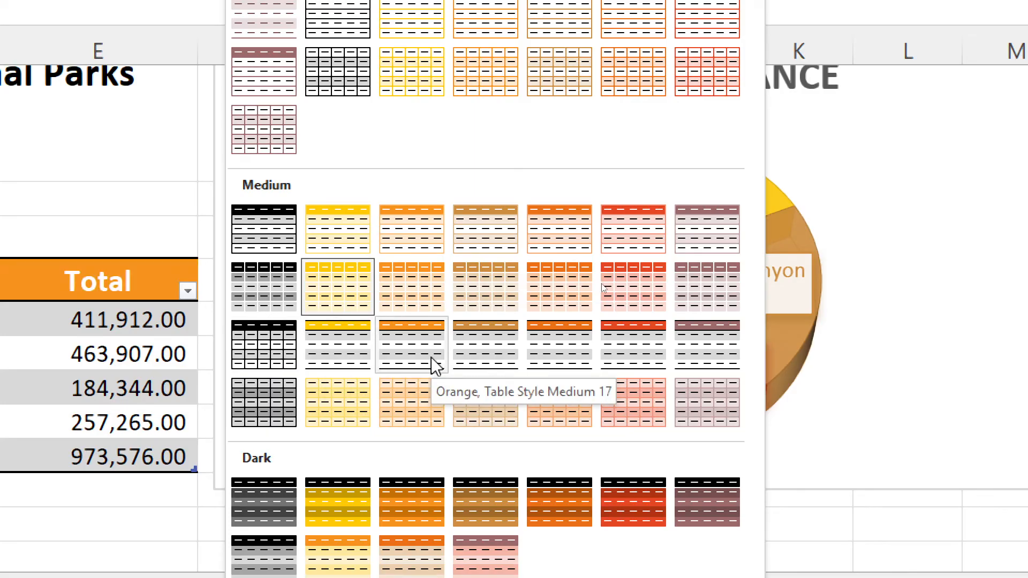
left_click(494, 362)
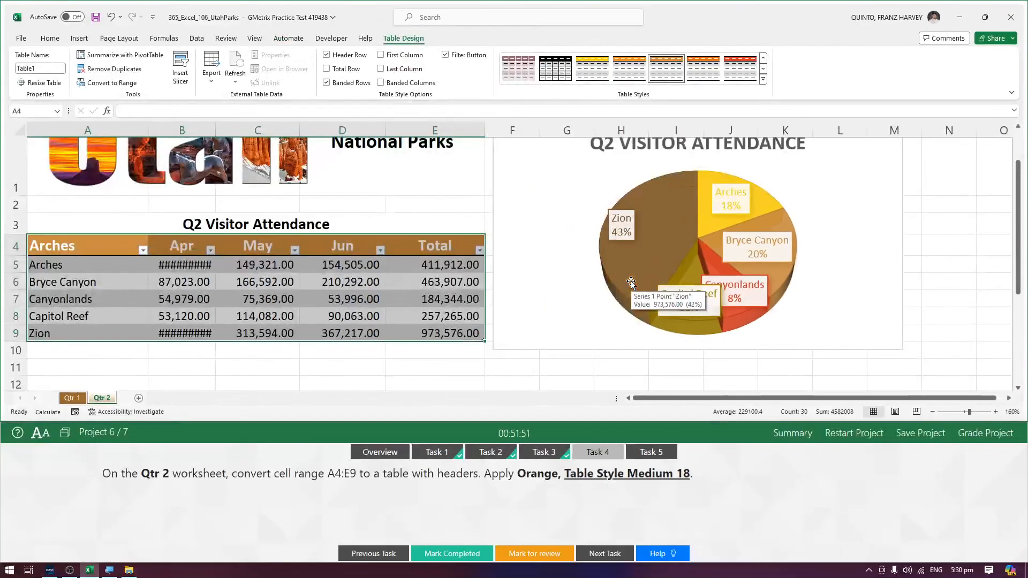
left_click(452, 554)
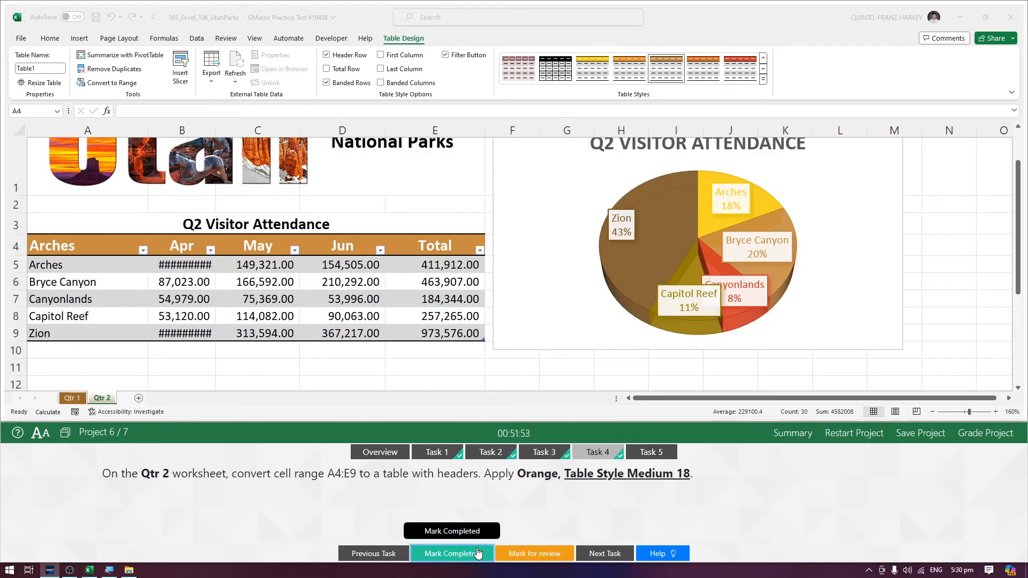
Step: Open the Task 5 instructions and apply the Layout 2 quick layout to the Q2 visitor attendance pie chart
left_click(652, 453)
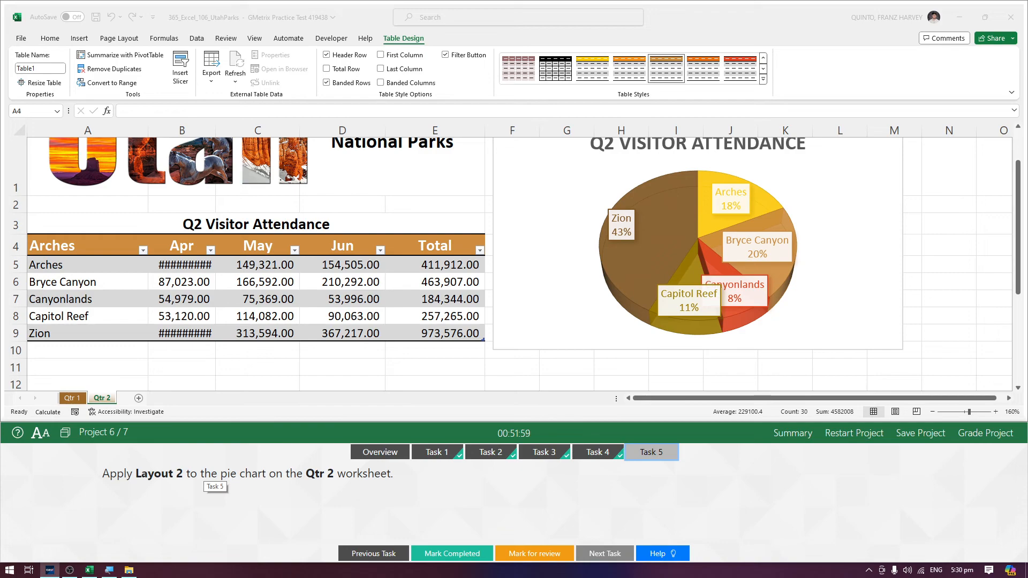
scroll(299, 386, "up", 2)
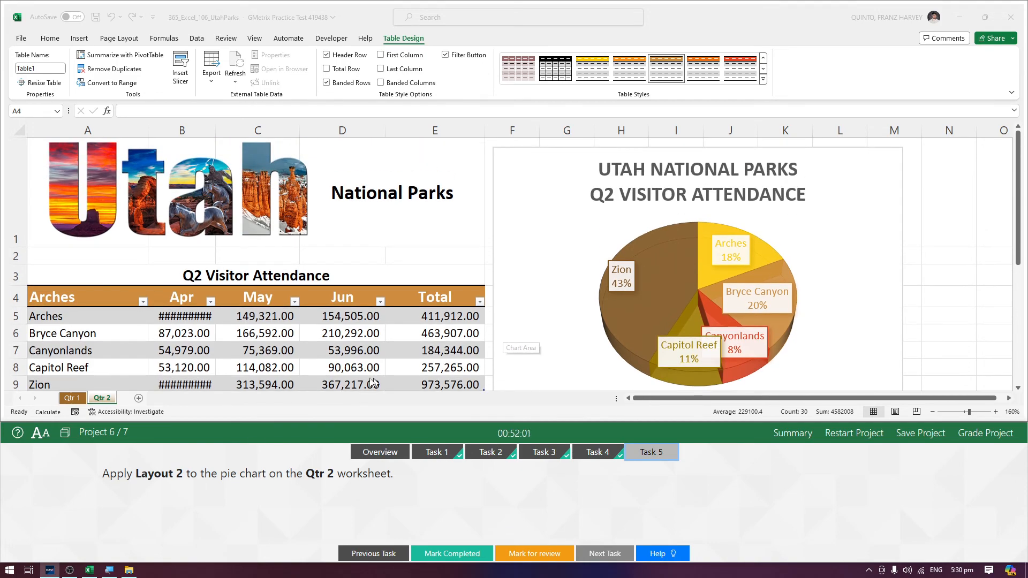
left_click(508, 225)
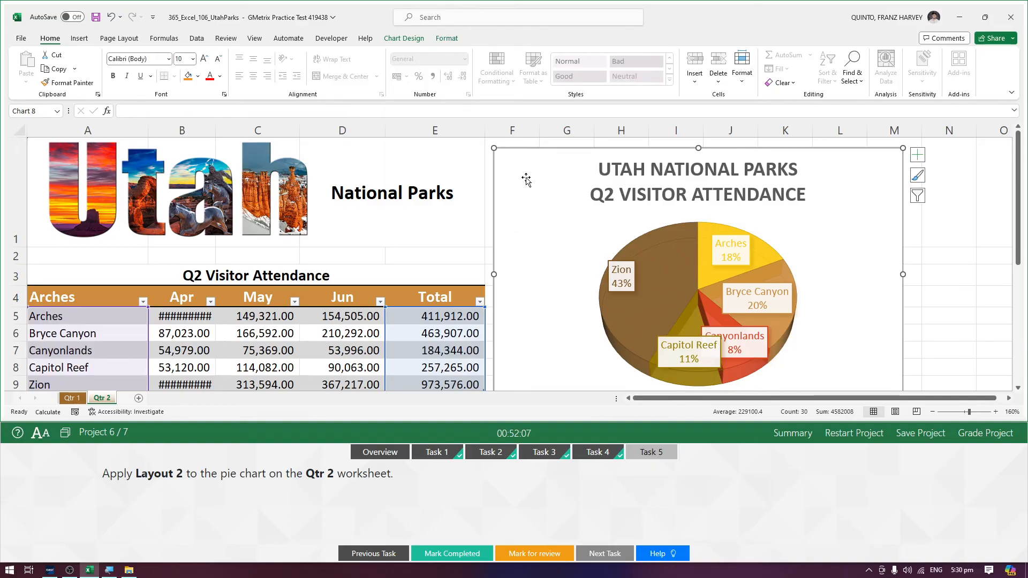
left_click(412, 40)
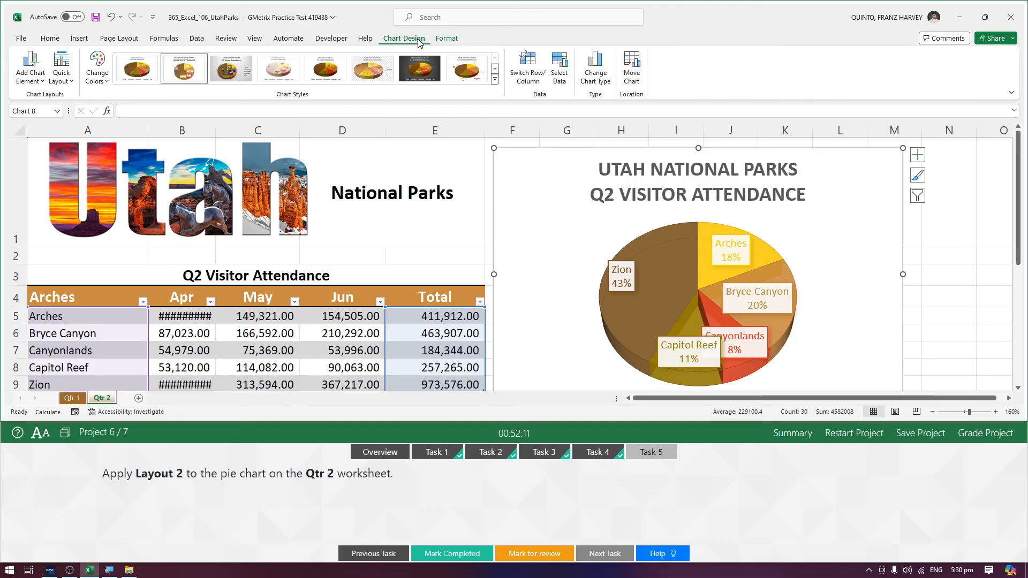
left_click(61, 78)
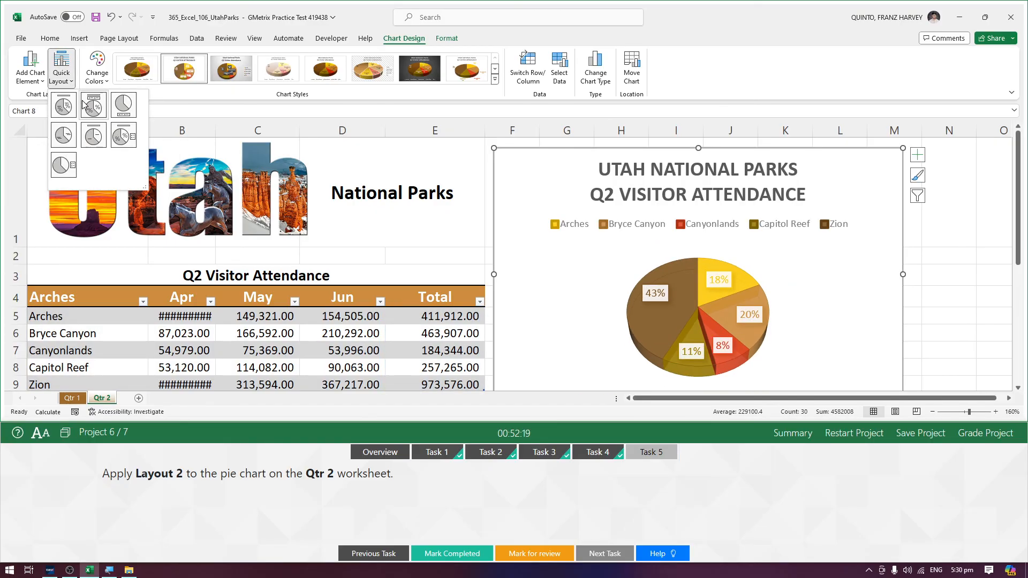
left_click(84, 105)
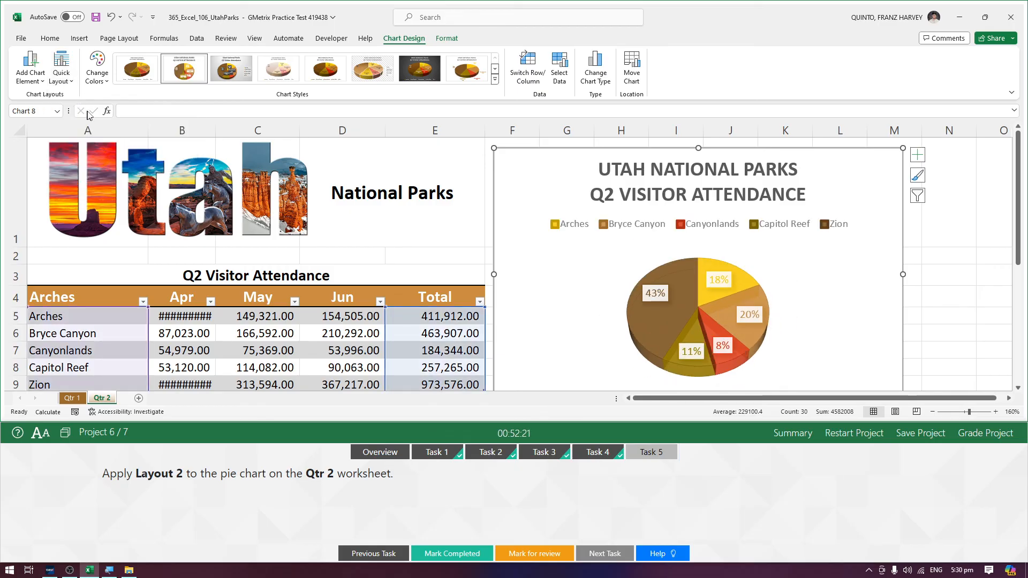
Step: Mark Task 5 as completed, and submit Project 6 for grading to proceed to the next project
left_click(457, 557)
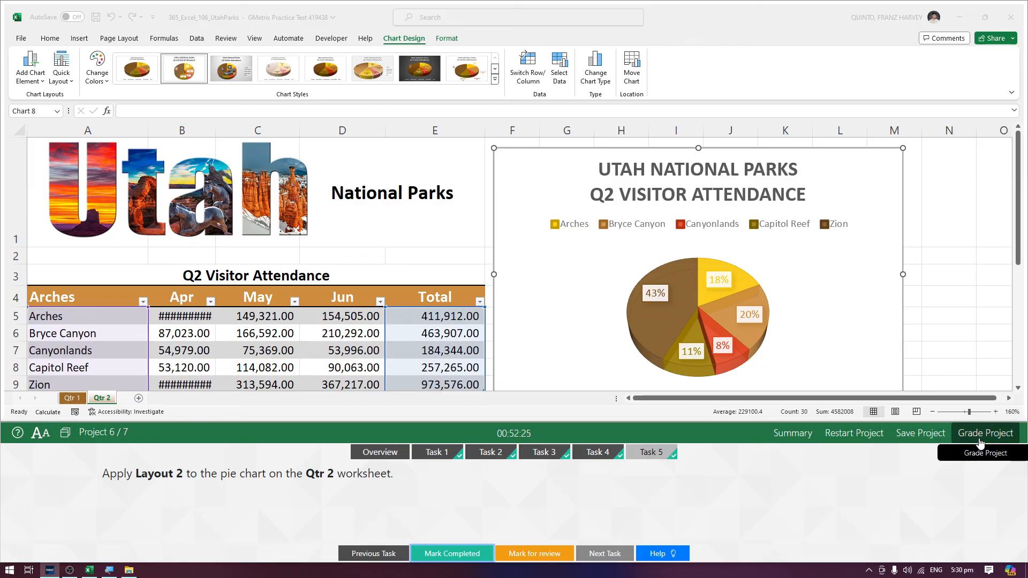
left_click(981, 443)
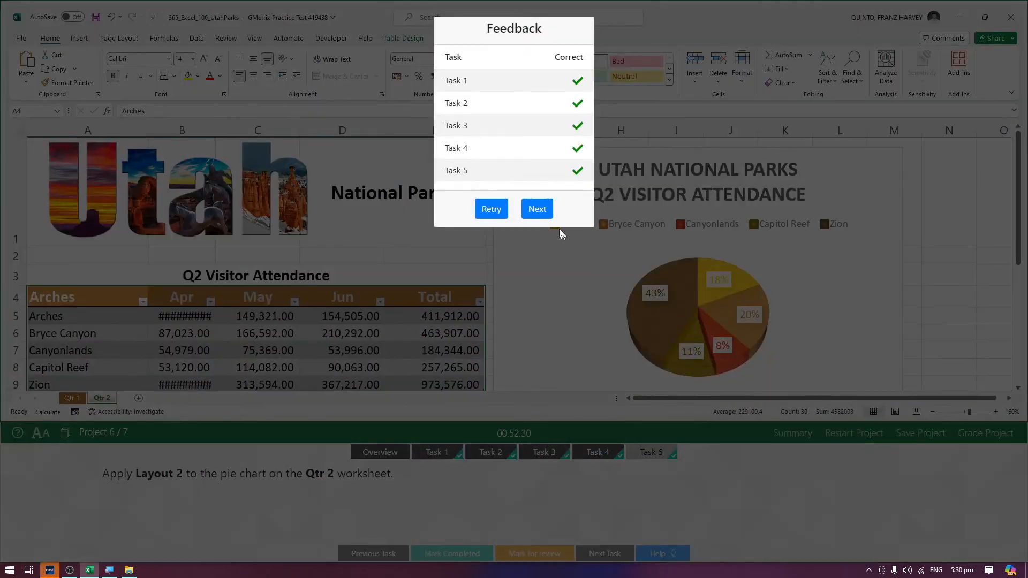
left_click(537, 210)
left_click(72, 570)
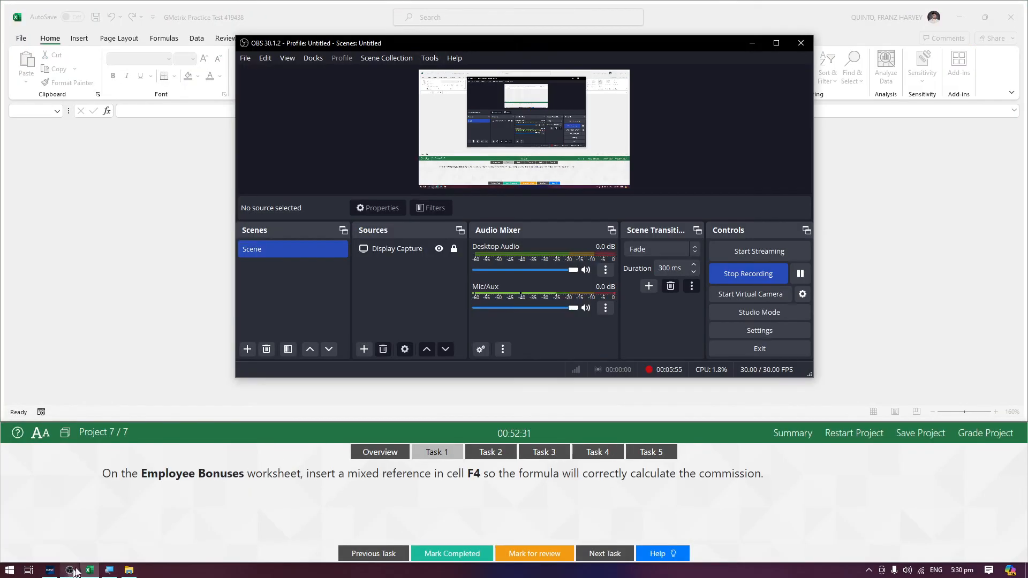